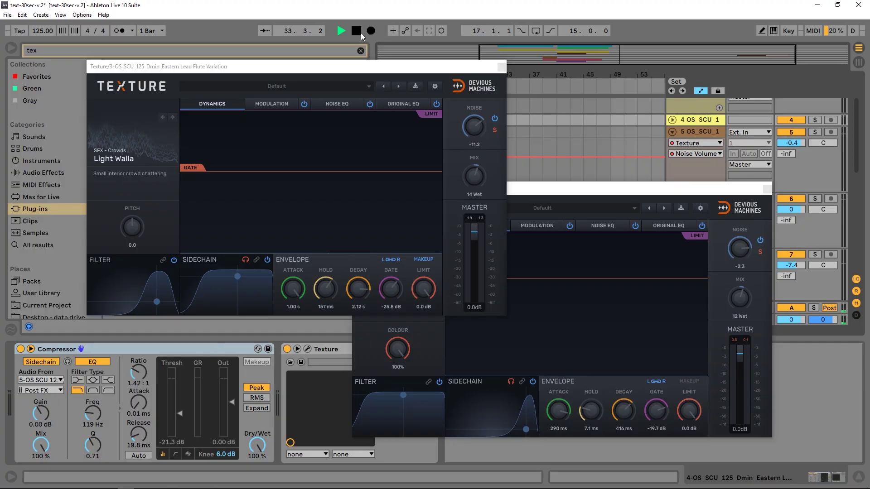
Stop playback, close the Light Walla and Snare Roll Texture windows, and select track 6's drum loop
click(357, 30)
drag(353, 72, 400, 62)
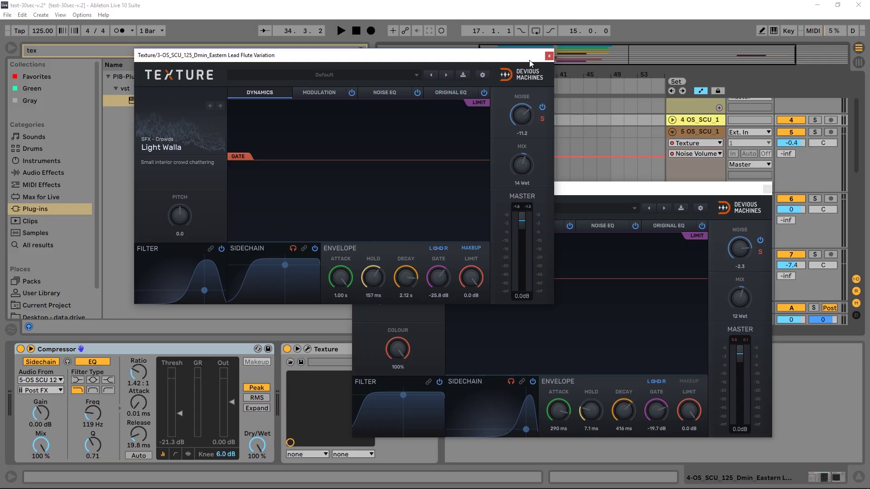
click(549, 56)
drag(632, 191, 469, 112)
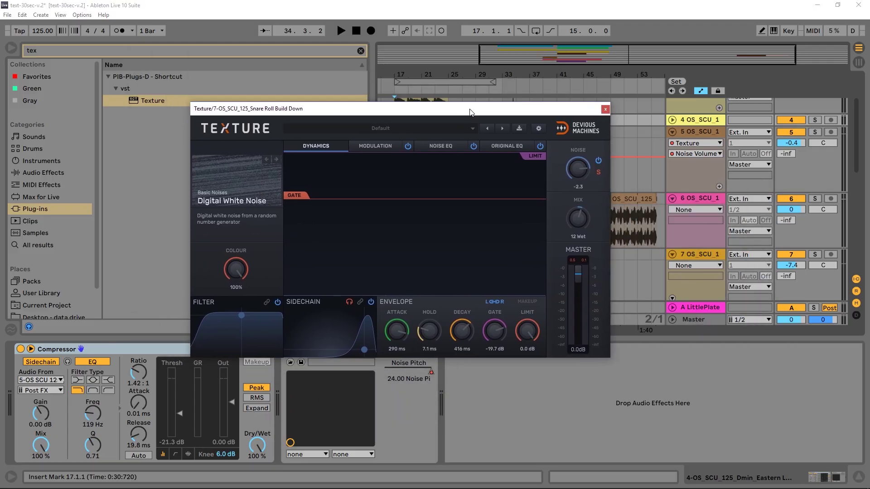
click(606, 109)
click(707, 199)
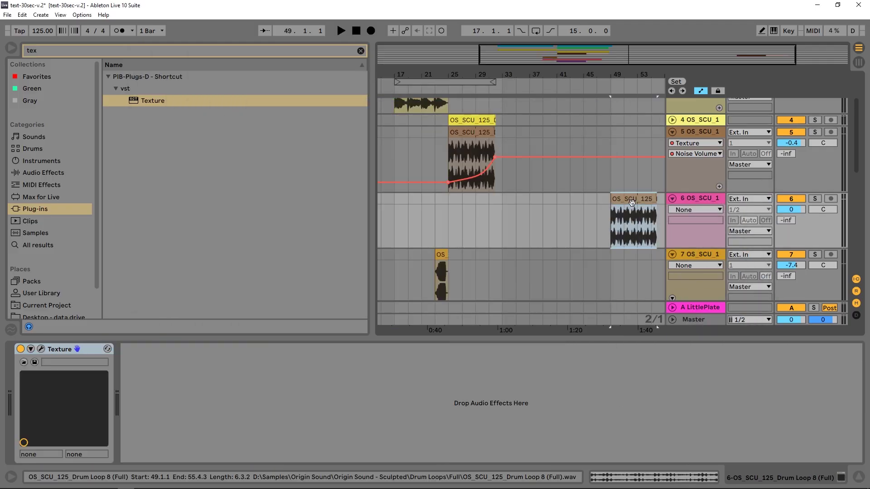
Open track 6's Texture plugin window and move it up and left to reveal the arrangement
click(41, 350)
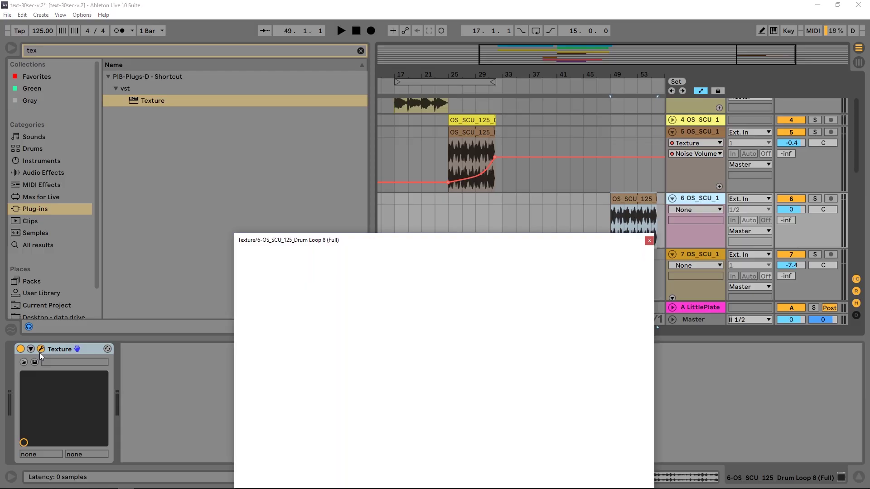
drag(325, 234, 346, 147)
drag(412, 150, 301, 124)
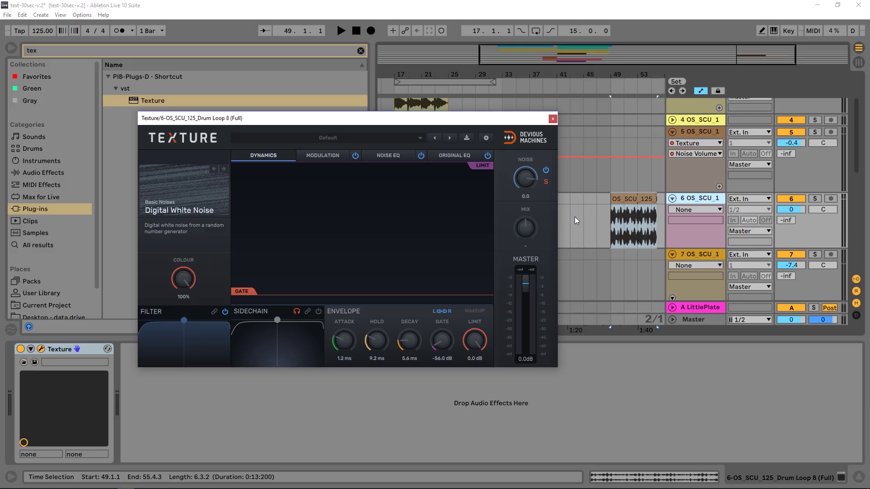
Solo track 6 and fold tracks 5, 7 and 3
click(816, 198)
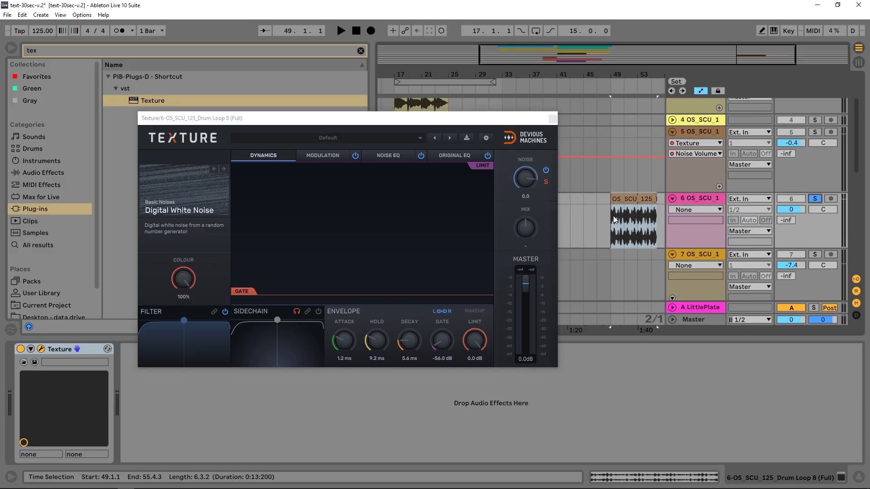
drag(498, 118, 586, 258)
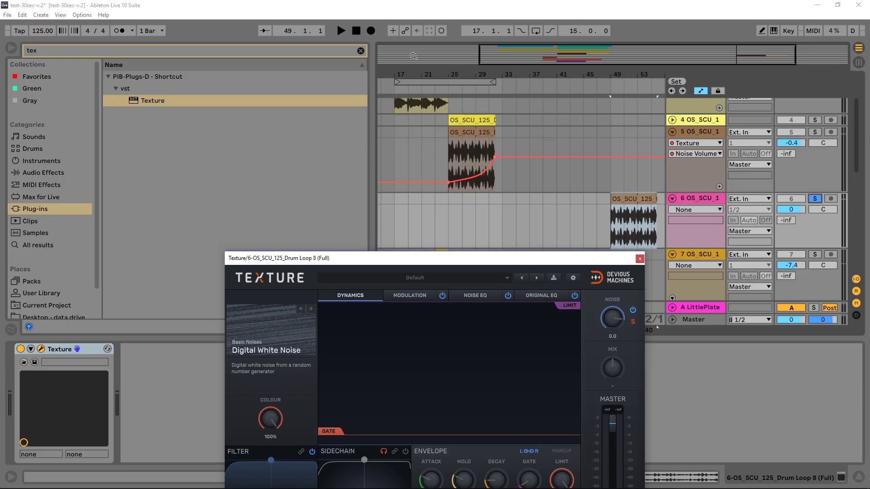
click(672, 132)
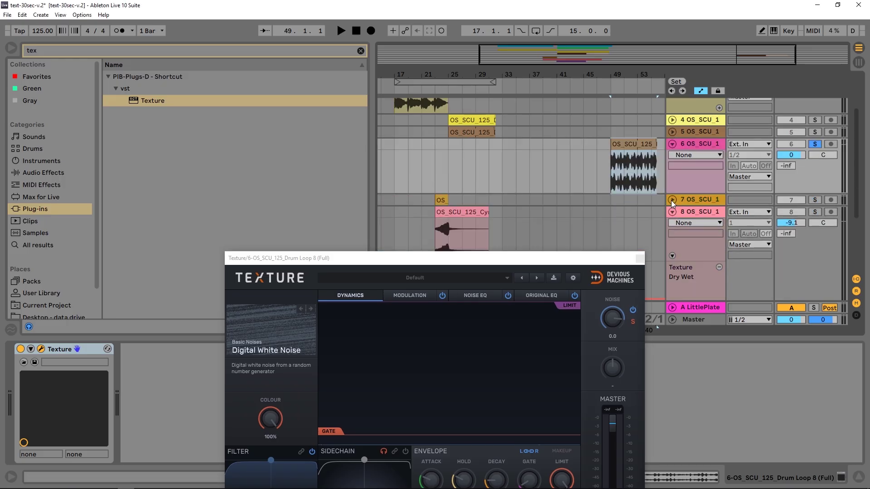
click(673, 200)
scroll(550, 135, up, 3)
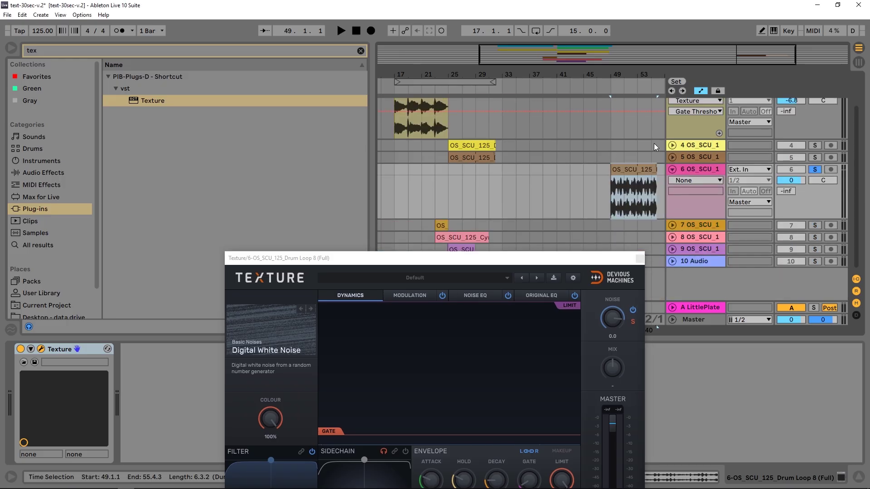
click(673, 127)
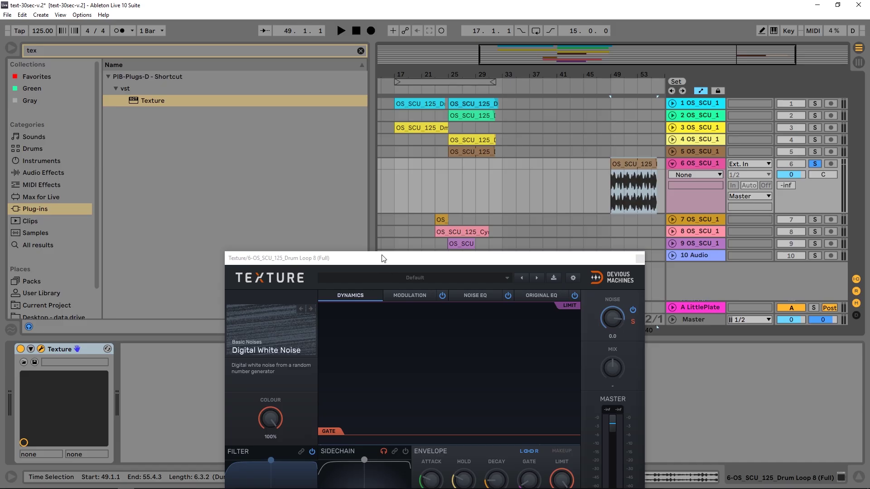
Set the insert marker at the clip start and switch off Texture's noise
drag(381, 258, 380, 225)
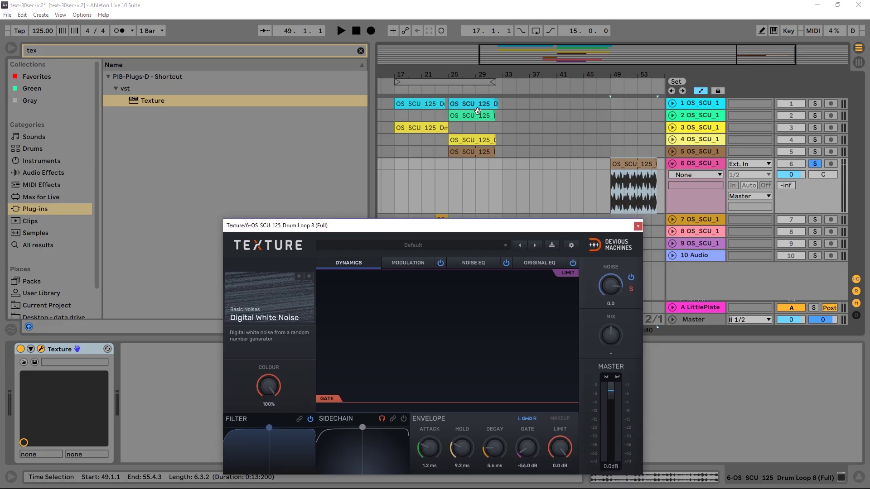
drag(466, 229, 425, 118)
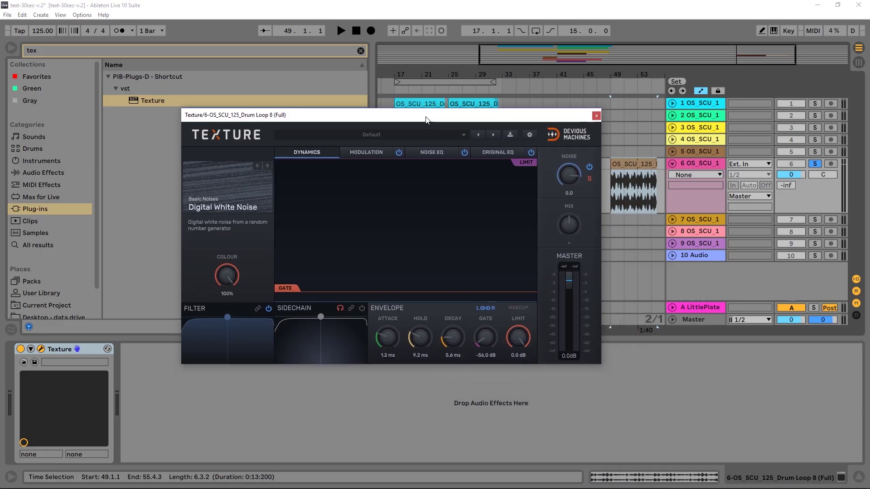
drag(534, 120, 504, 111)
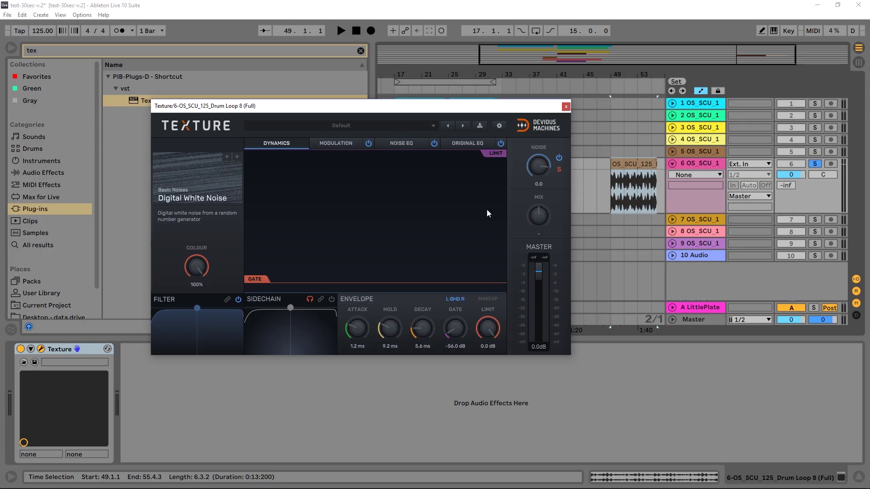
click(611, 199)
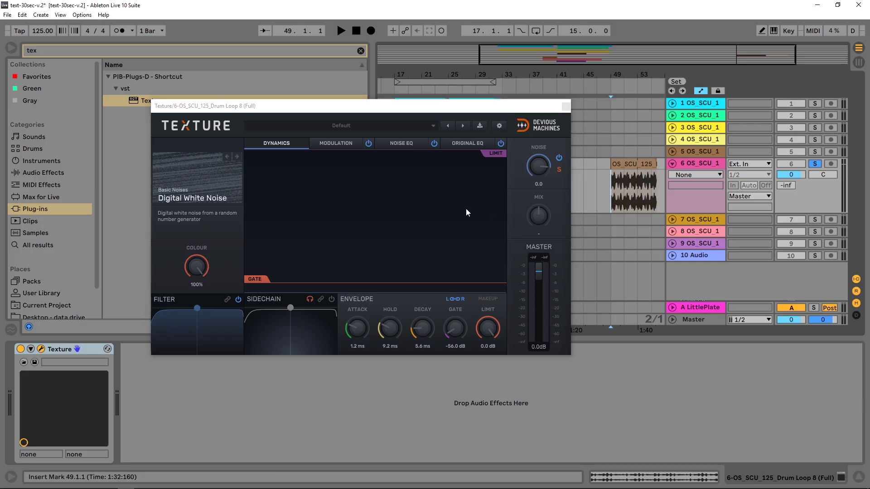
drag(453, 105, 476, 100)
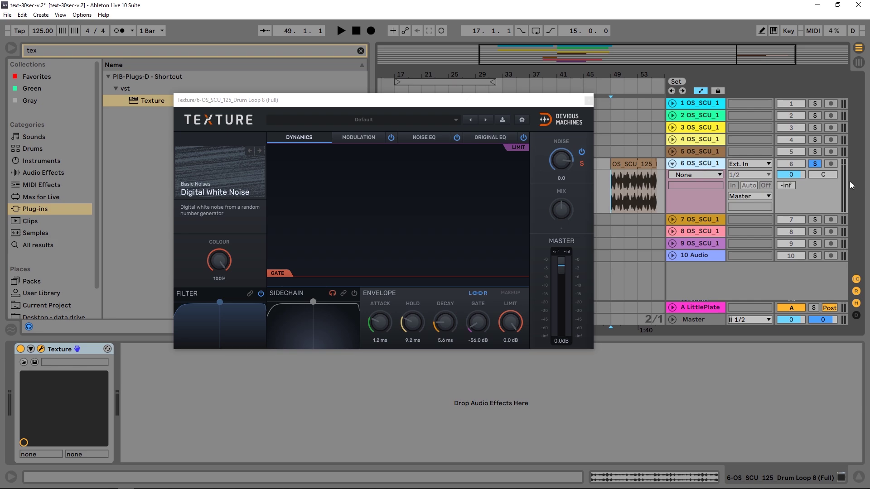
click(41, 349)
click(41, 349)
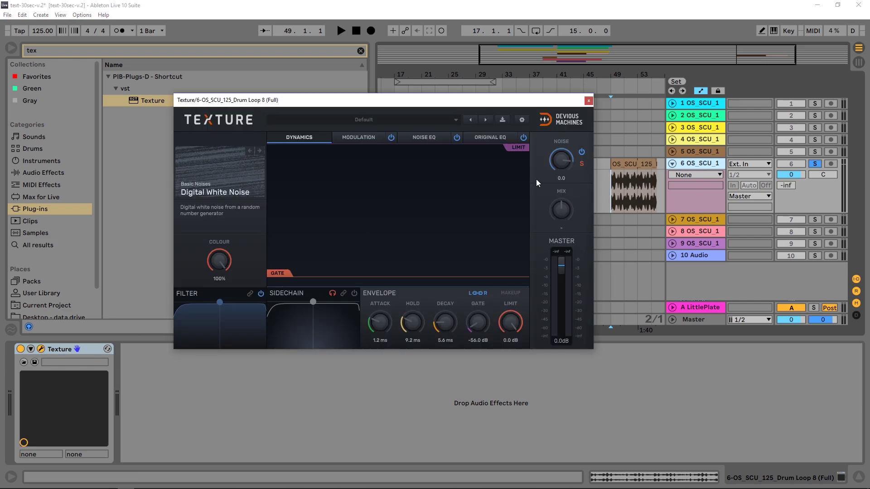
click(582, 152)
click(613, 197)
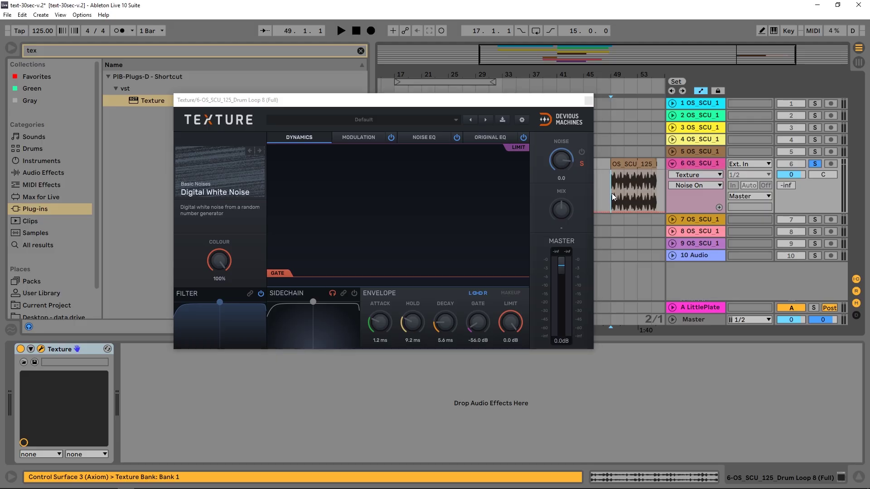
Audition the drum loop, turn Texture's noise back on, and replay from the clip start
key(space)
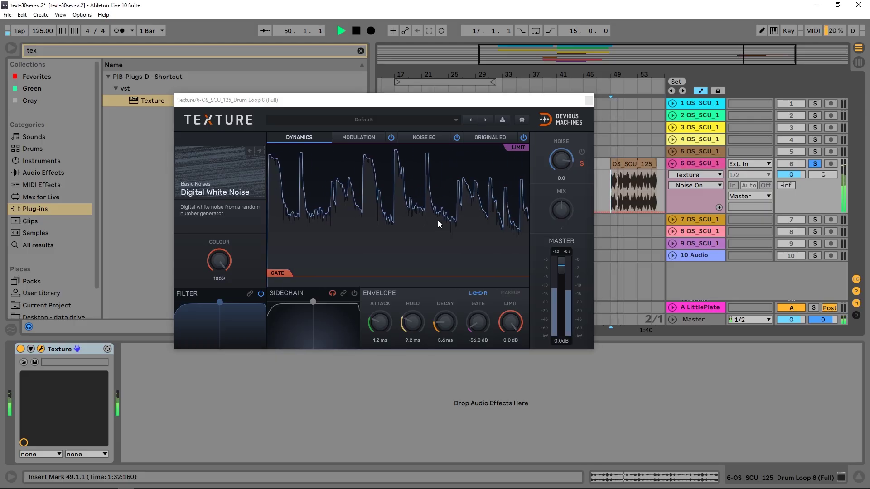
key(space)
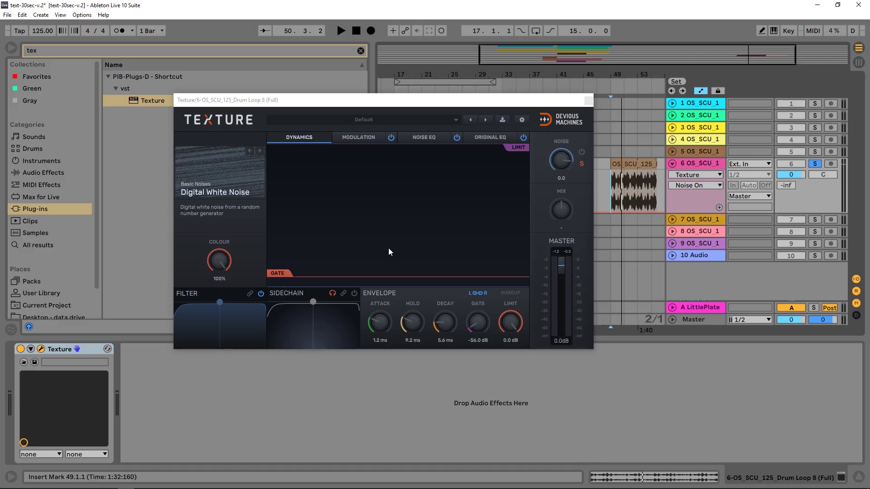
click(582, 152)
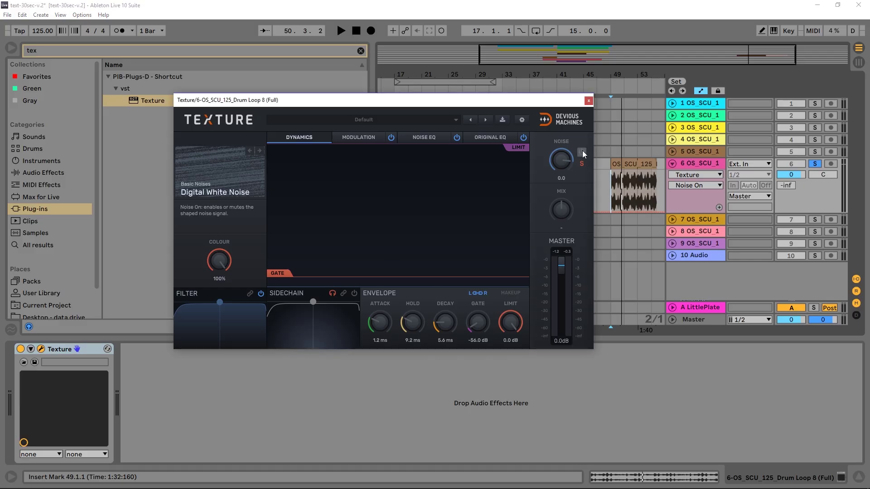
click(612, 202)
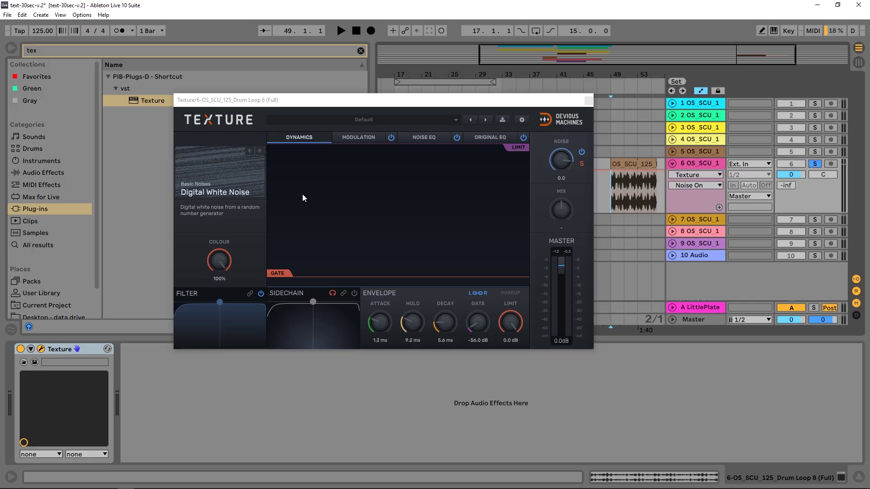
key(space)
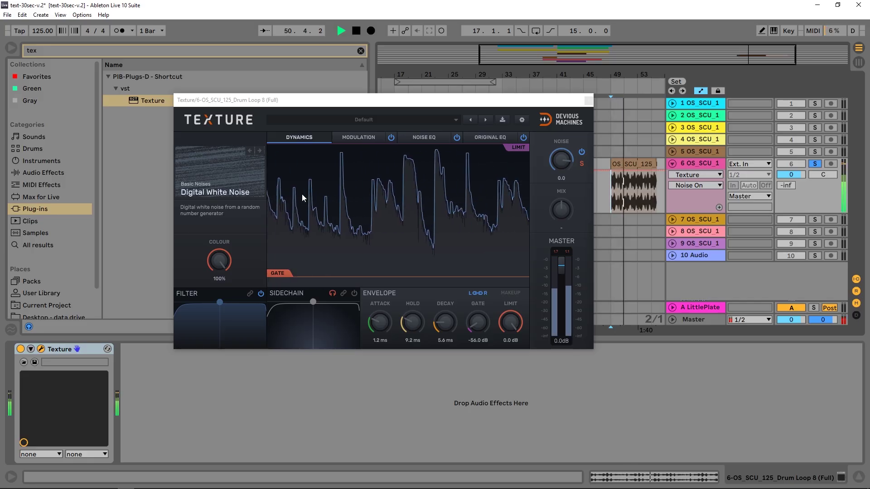
key(space)
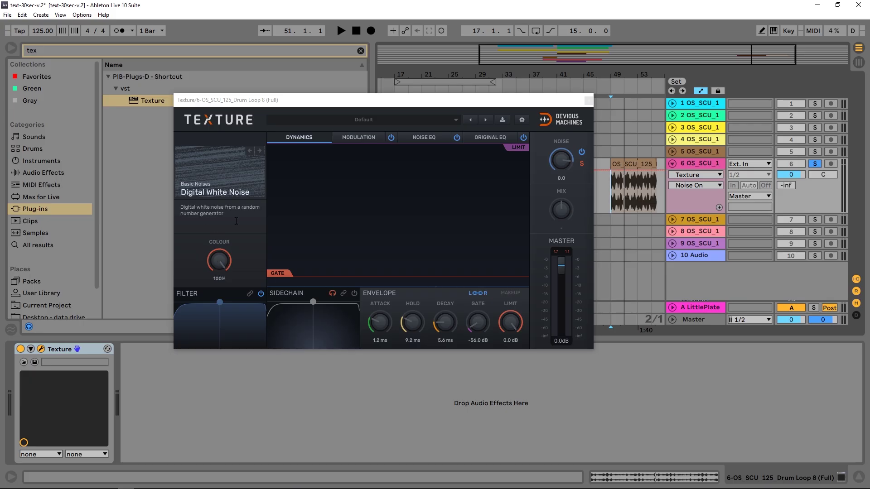
During playback, sweep the noise Colour down to 16% and back to 100%
key(space)
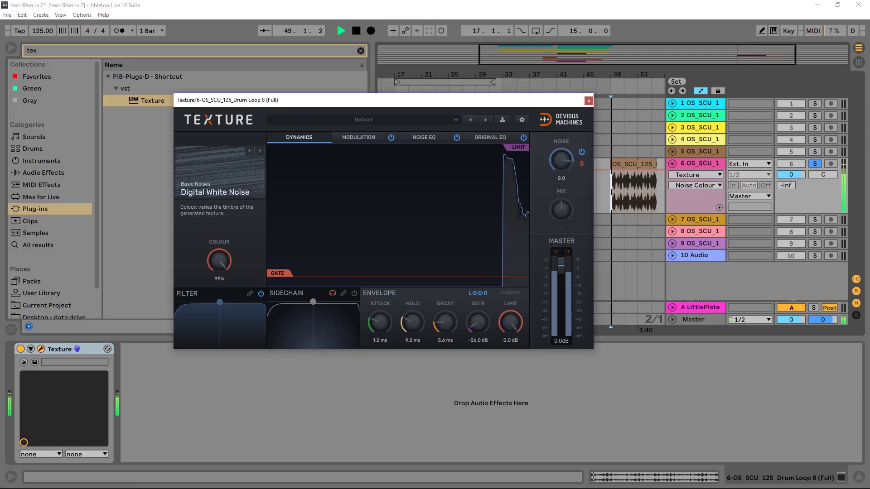
mouse_move(222, 260)
mouse_down()
mouse_move(222, 299)
mouse_move(223, 260)
mouse_up()
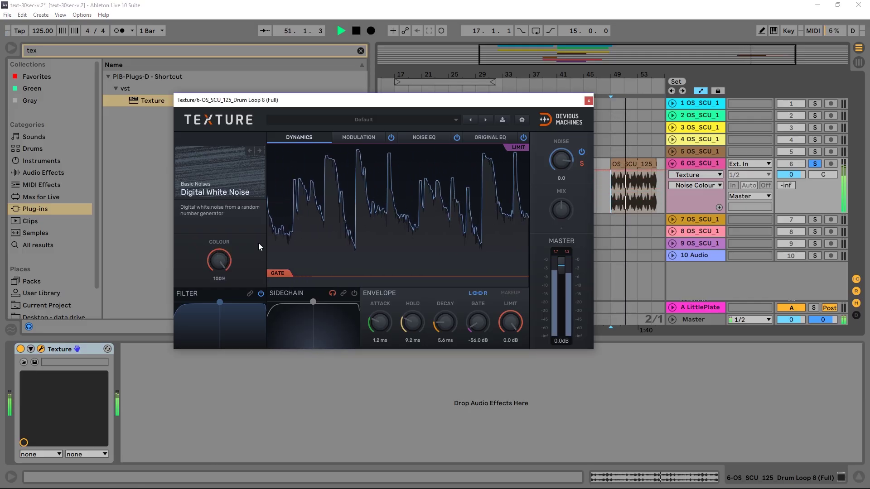
key(space)
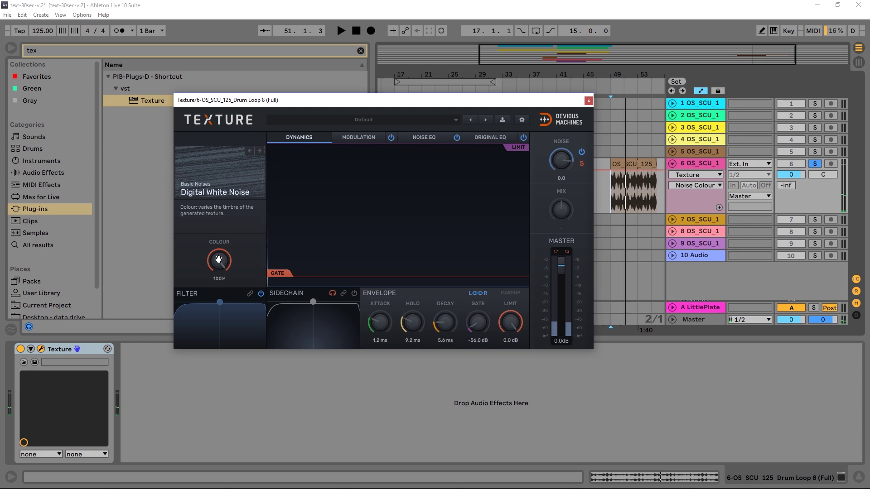
Browse the noise category list and close it, keeping Digital White Noise
click(227, 172)
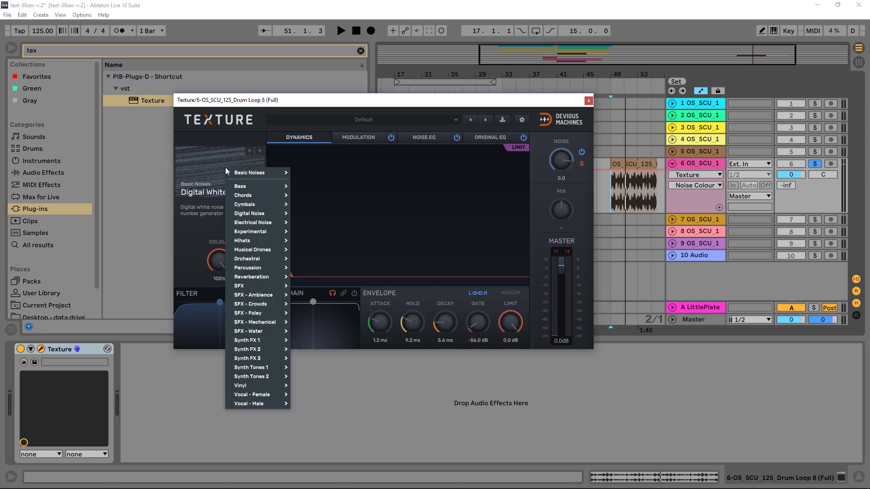
mouse_move(252, 189)
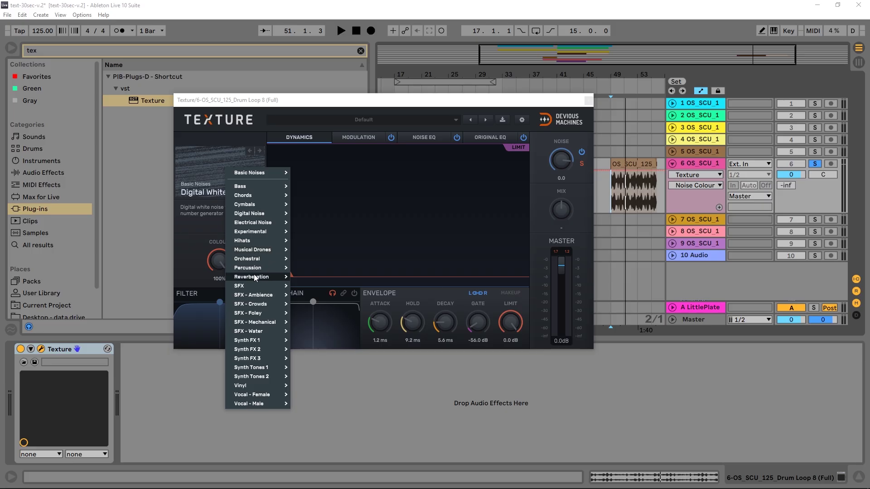
mouse_move(255, 289)
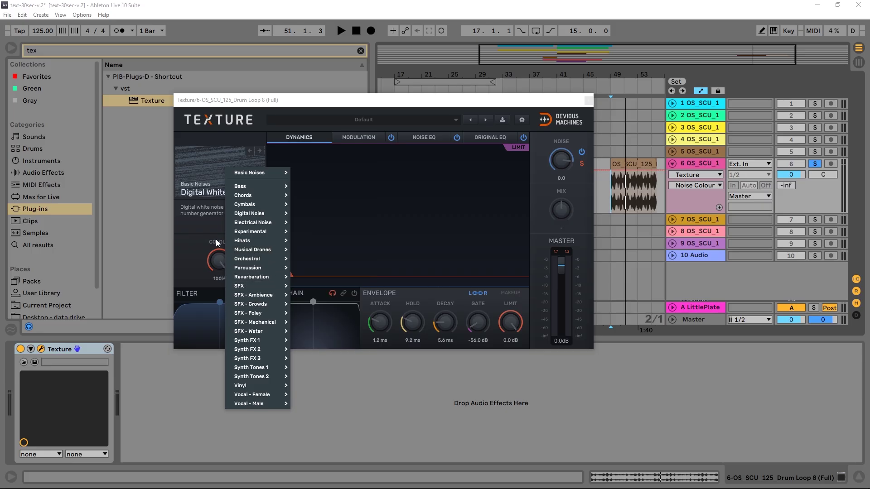
click(186, 235)
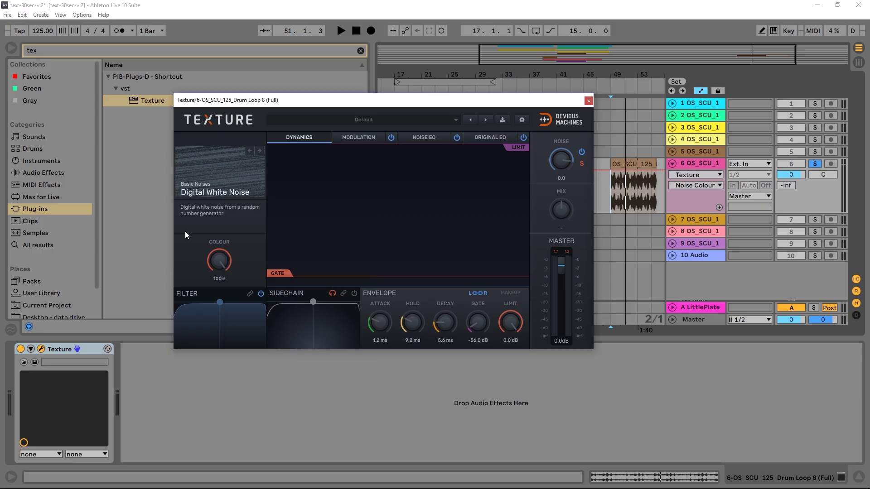
Browse Texture's Factory Presets menu and close it, keeping the Default preset
click(364, 120)
mouse_move(320, 164)
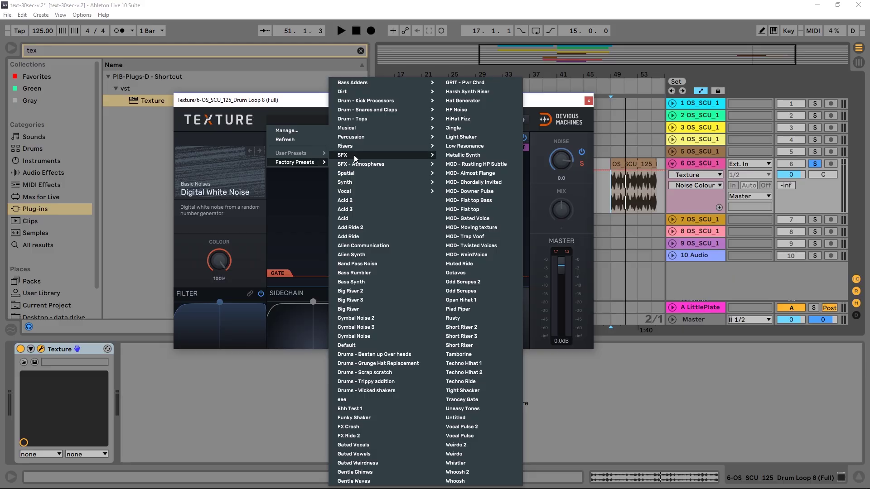
mouse_move(358, 136)
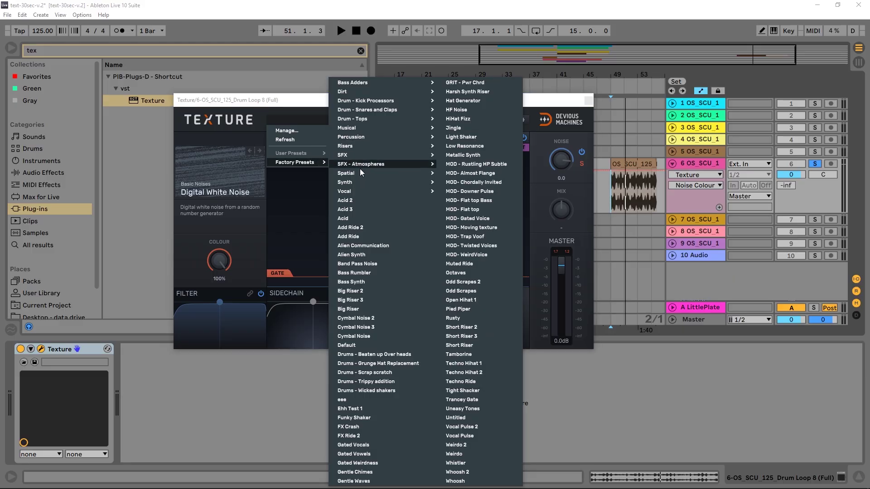
click(253, 110)
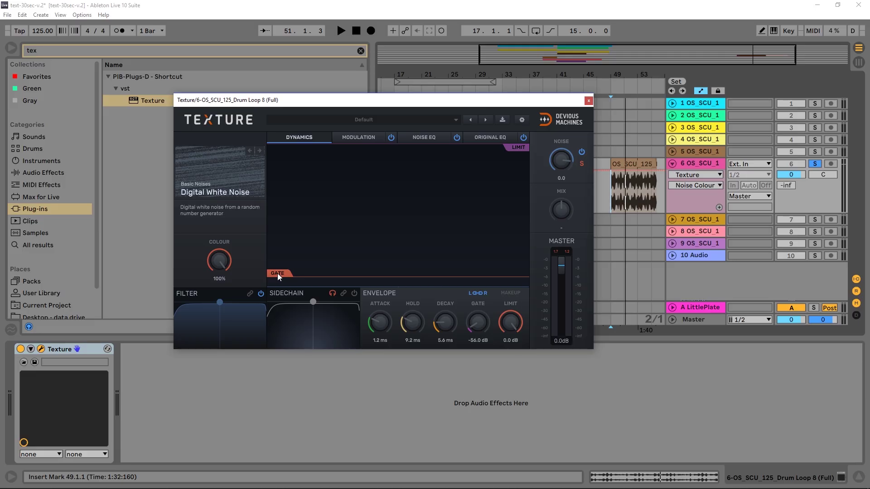
Raise the gate threshold to about -25 dB and set decay to 239 ms while auditioning
drag(278, 273, 285, 166)
key(space)
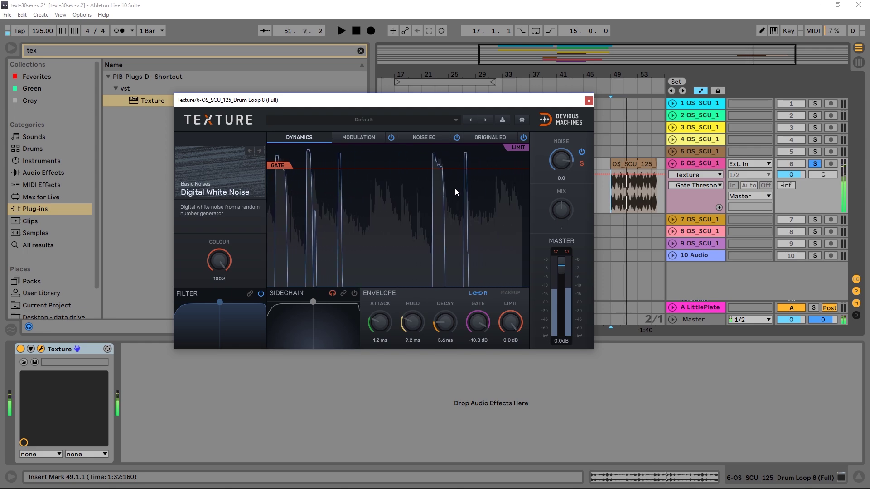
key(space)
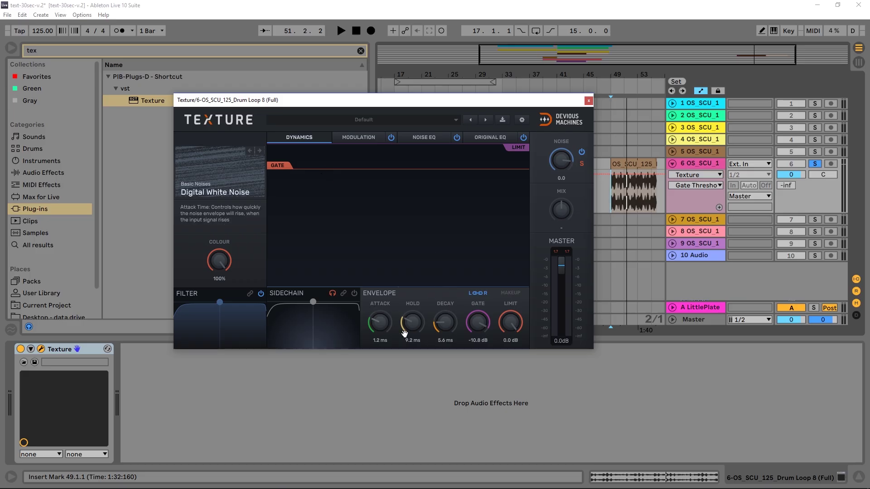
drag(443, 327, 442, 303)
key(space)
drag(438, 341, 439, 347)
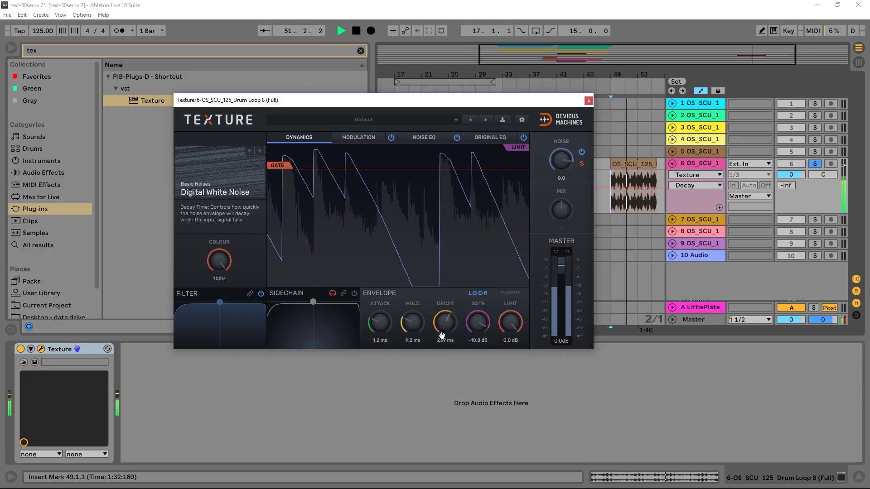
key(space)
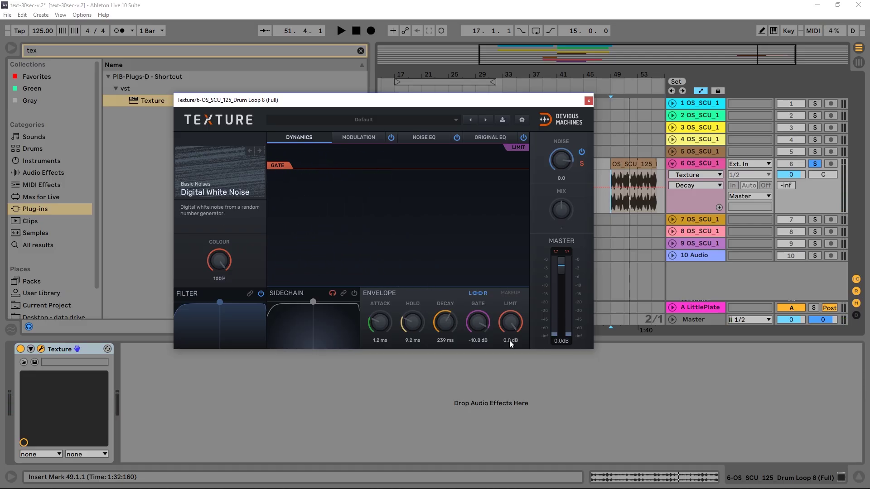
Audition the loop while adjusting the envelope Hold to 22 ms
key(space)
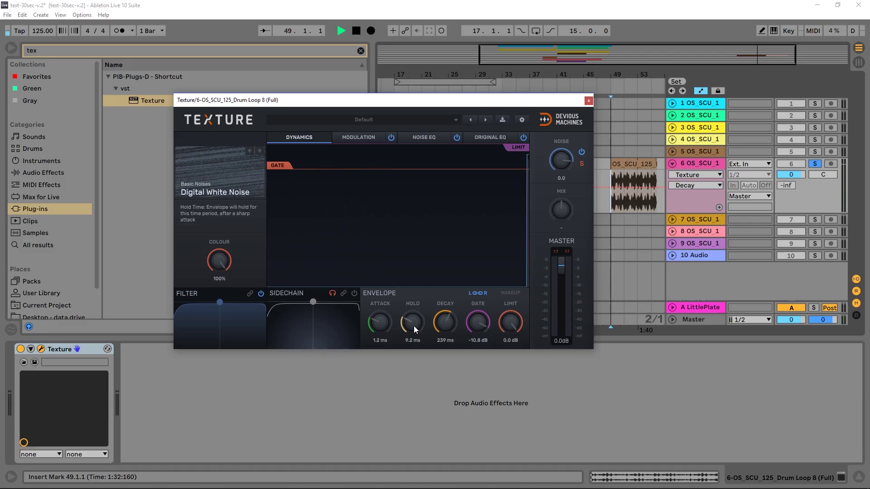
scroll(413, 326, up, 10)
scroll(412, 324, down, 6)
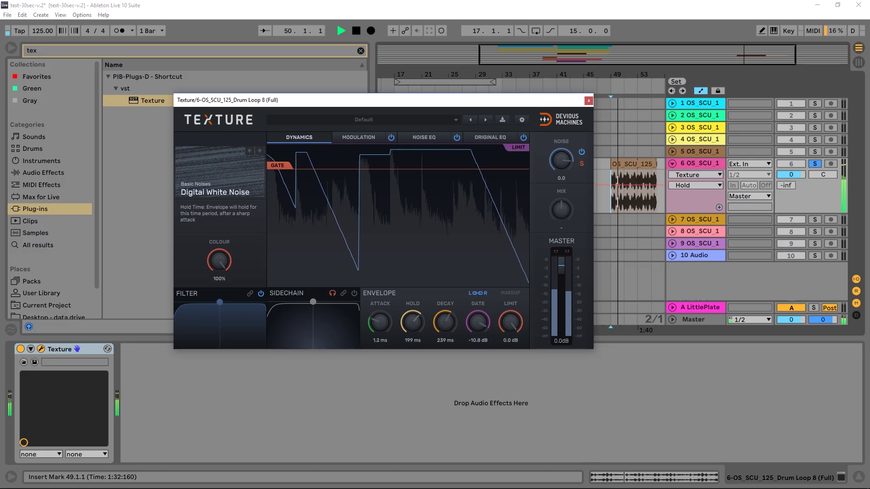
key(space)
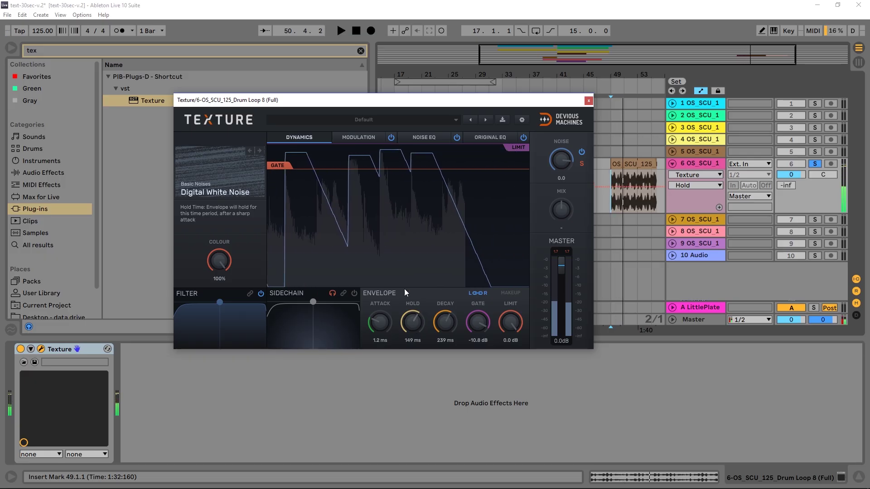
scroll(407, 330, down, 6)
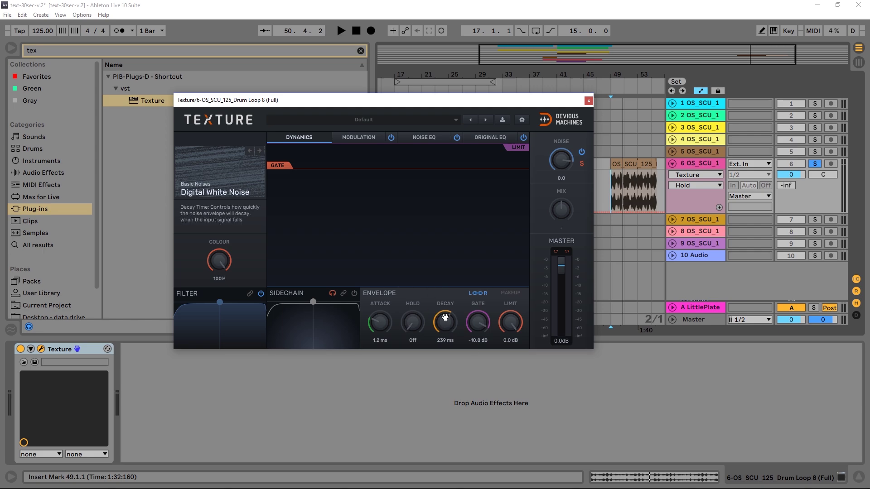
key(space)
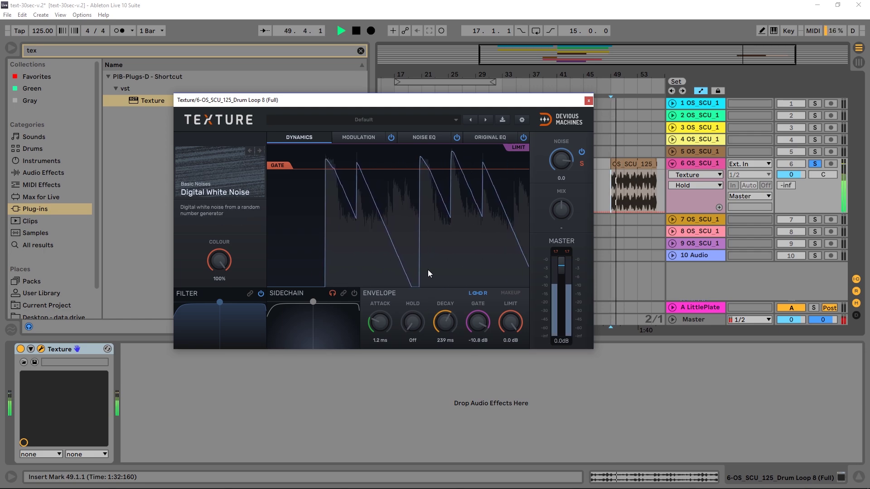
scroll(412, 322, up, 2)
scroll(412, 322, up, 3)
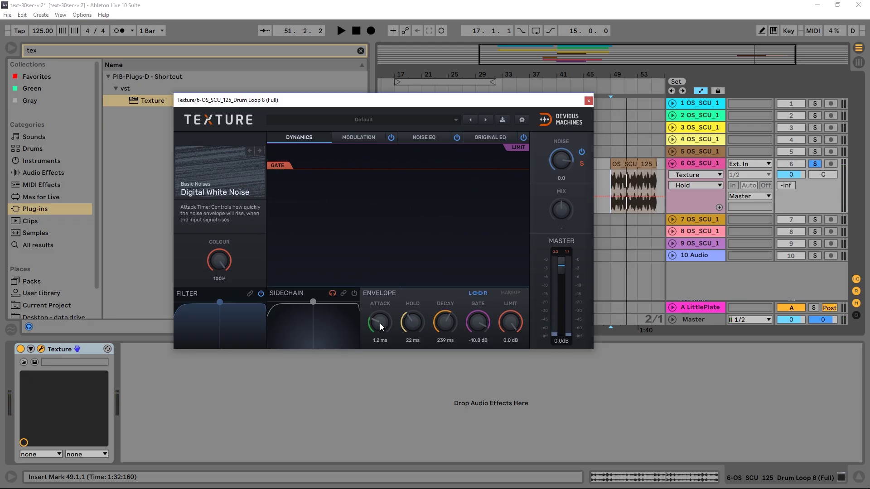
Set the gate threshold to -38 dB and the limiter to -20.5 dB
drag(478, 322, 478, 358)
drag(510, 322, 510, 345)
drag(268, 202, 272, 230)
drag(514, 187, 513, 194)
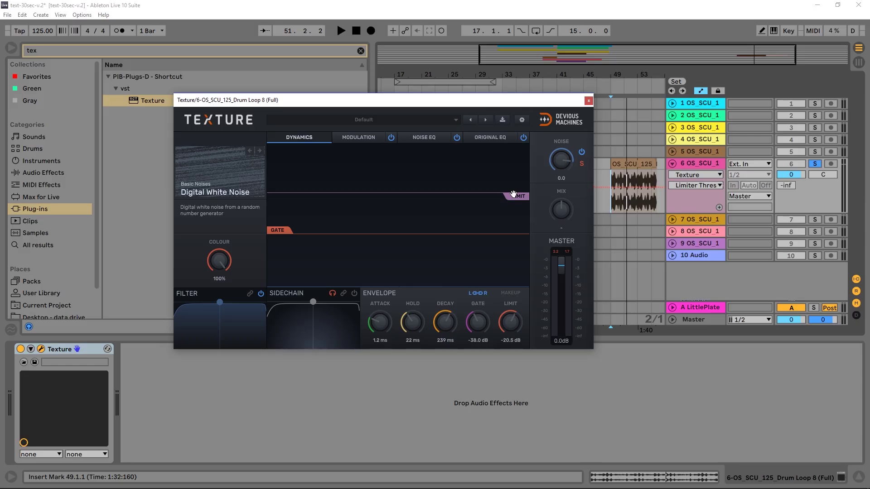
During playback, set gate -31.1 dB, limiter -24.1 dB, decay 63 ms and noise level -6.9
key(space)
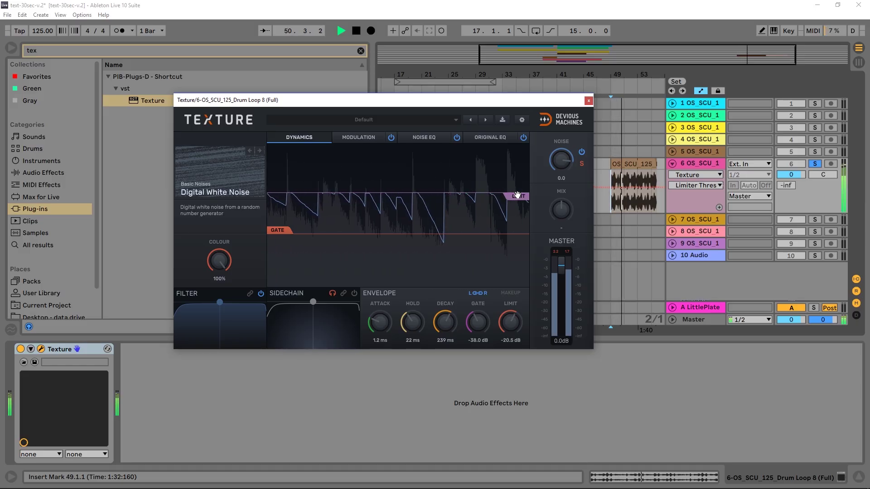
drag(292, 230, 292, 214)
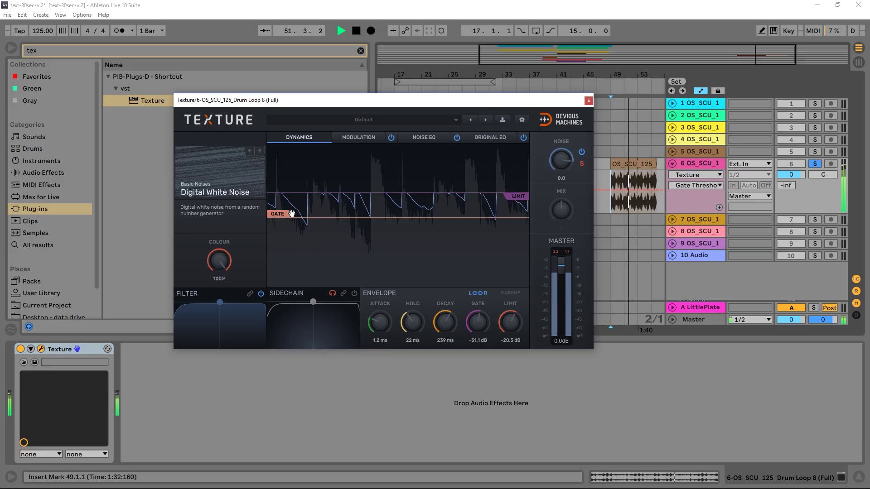
drag(521, 195, 520, 204)
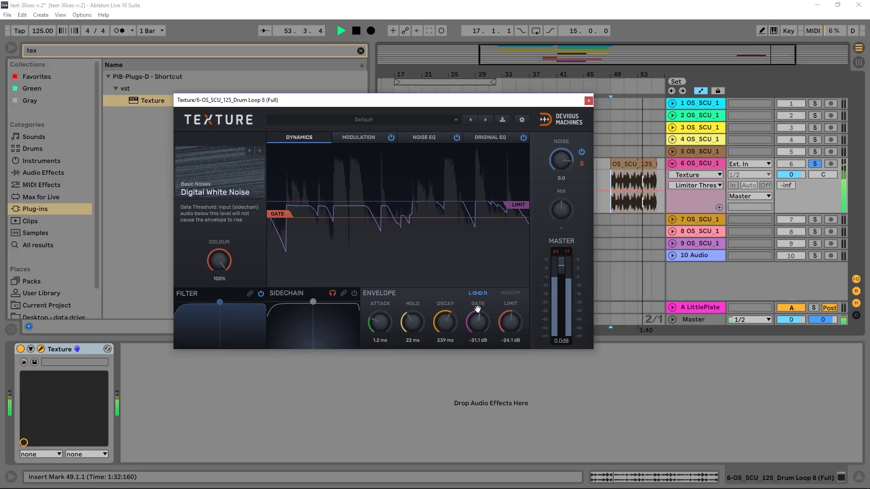
drag(445, 323, 442, 322)
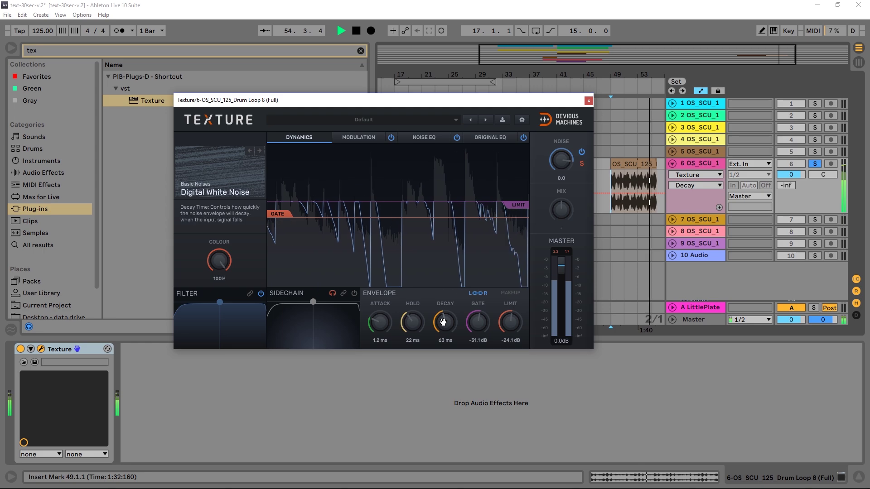
drag(556, 158, 558, 157)
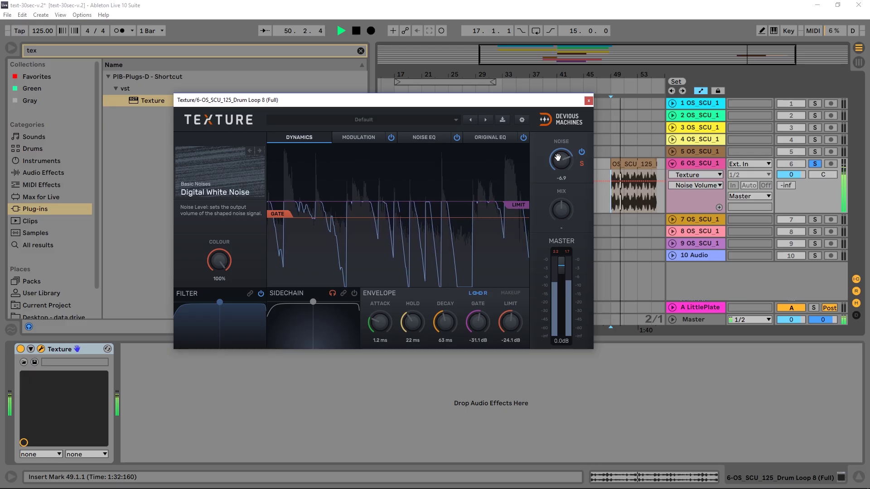
Make the noise filter a high-pass, blend the mix toward dry, and reset noise level to 0.0
key(space)
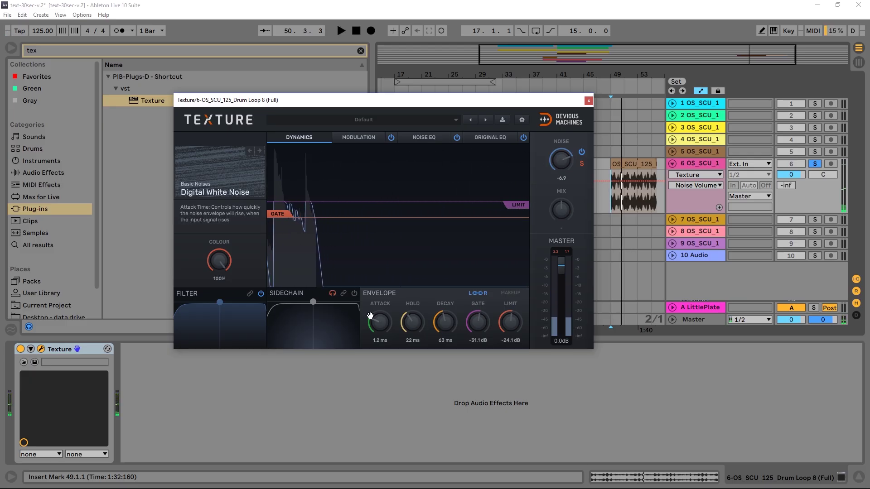
drag(220, 304, 241, 308)
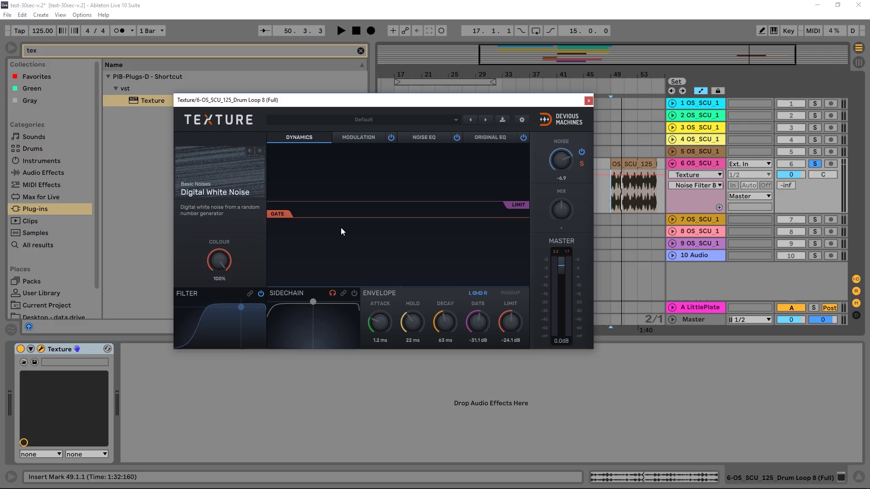
mouse_move(561, 210)
mouse_down()
mouse_move(561, 223)
mouse_move(562, 208)
mouse_up()
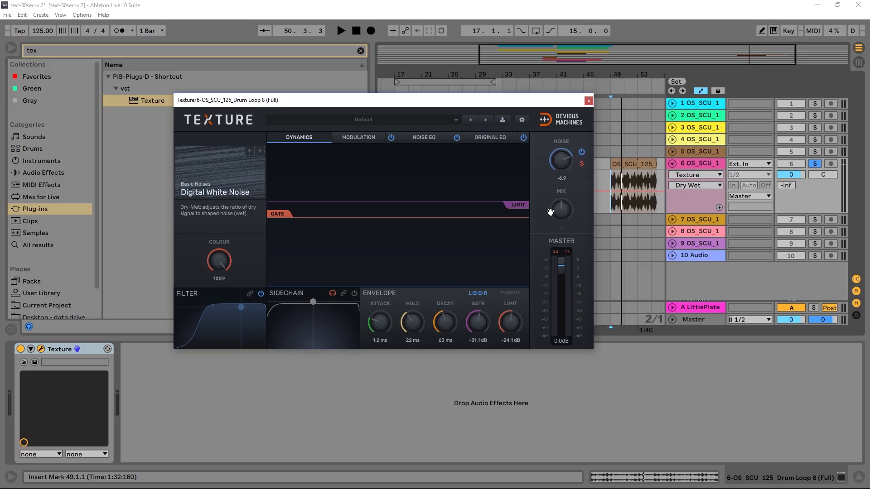
drag(561, 164, 561, 156)
double_click(562, 163)
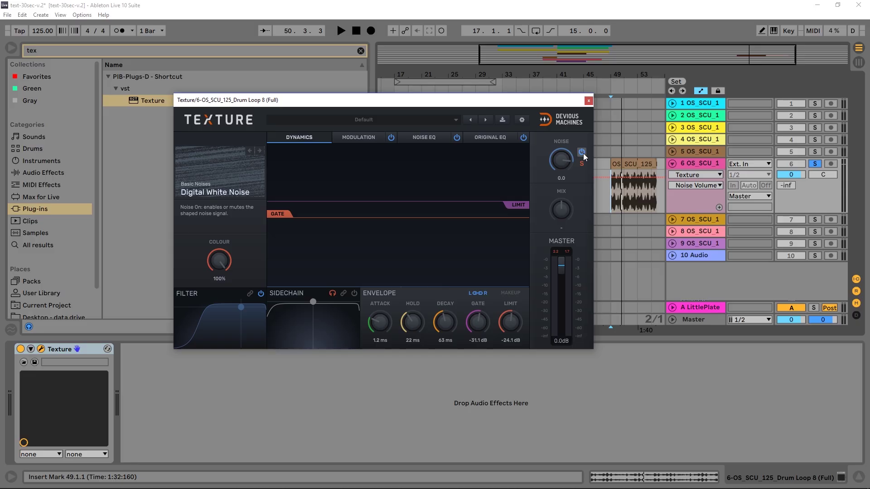
Mute the generated noise and shape the sidechain filter into a bandpass
click(581, 153)
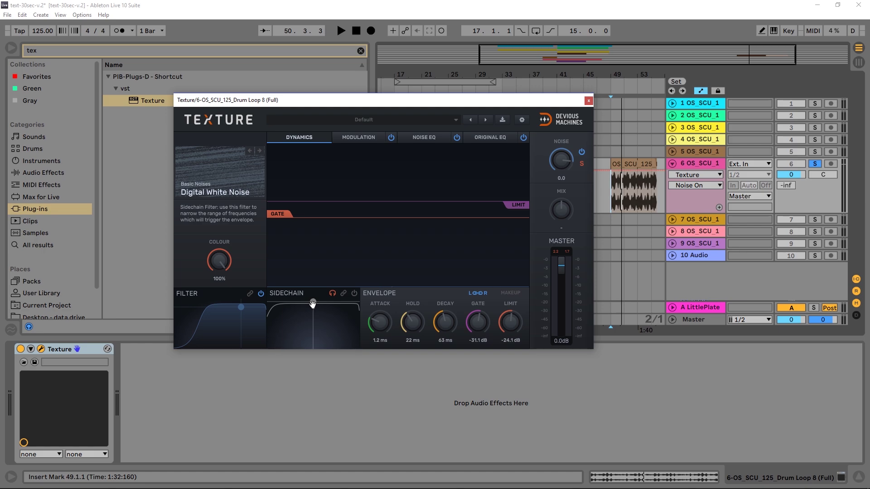
drag(312, 303, 307, 319)
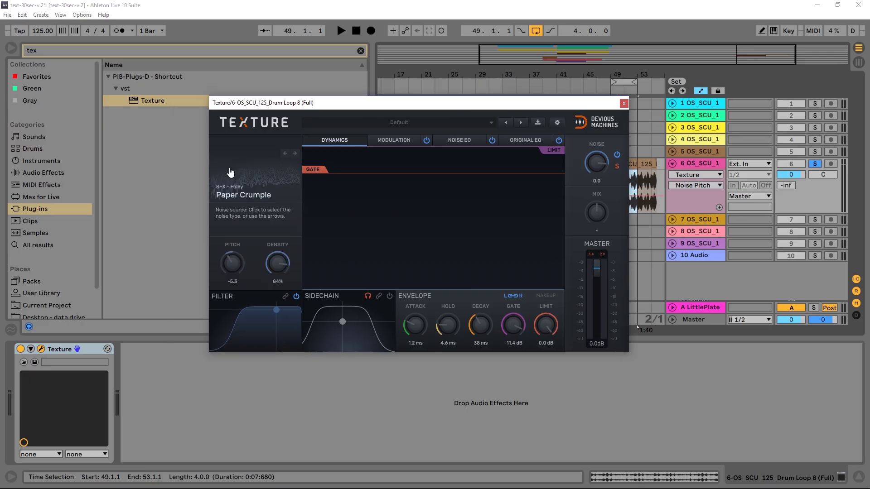
click(247, 190)
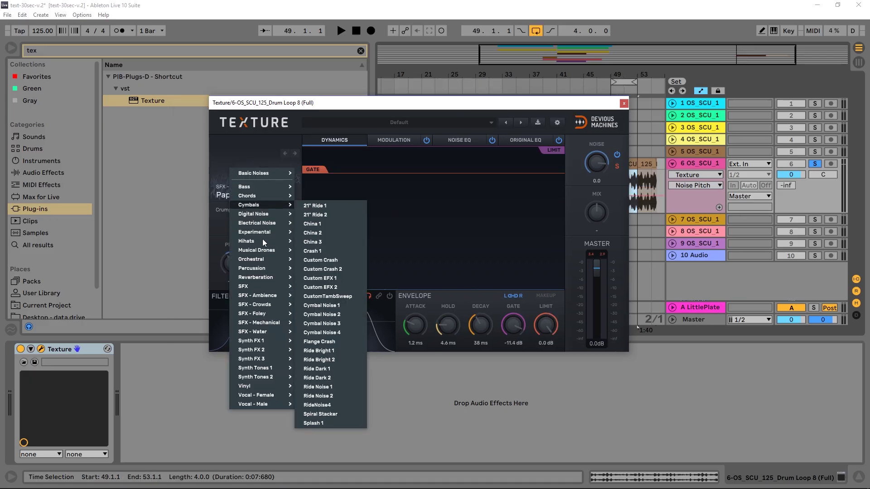
Load the Hihats > HiHat 1 preset, reset pitch to 0.0, and lengthen decay to 66 ms
mouse_move(263, 241)
click(314, 243)
key(space)
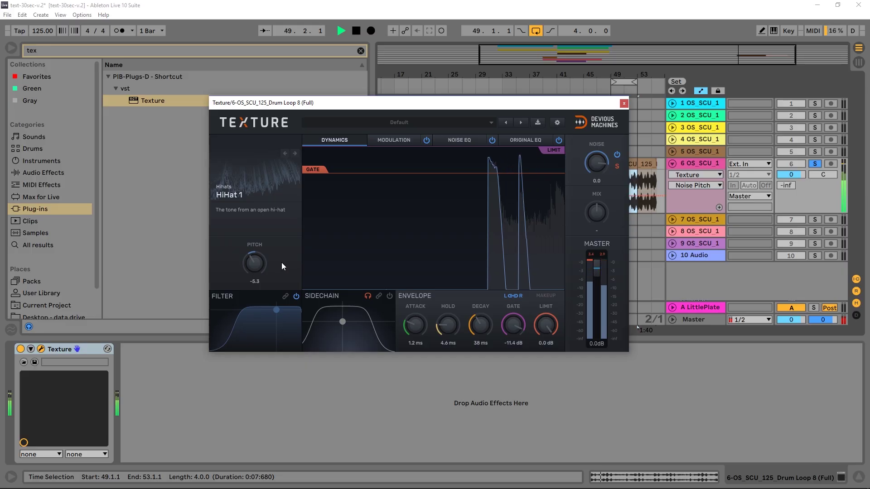
double_click(256, 263)
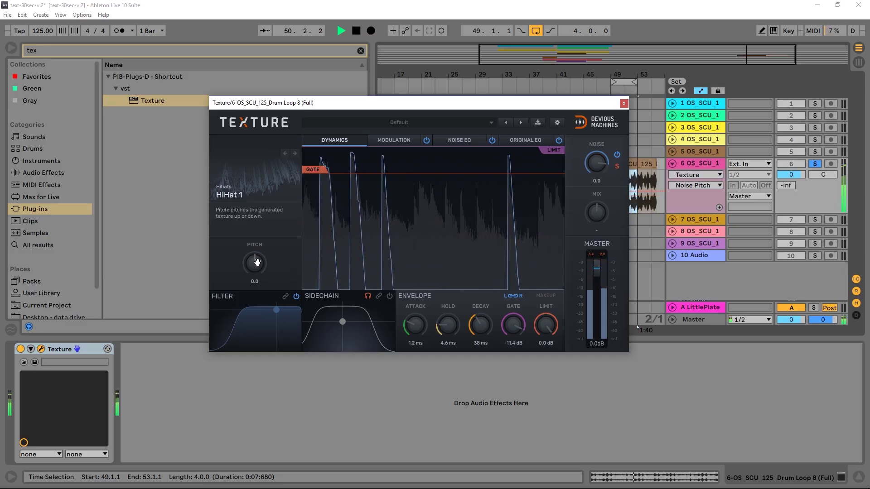
mouse_move(480, 325)
mouse_down()
mouse_move(481, 308)
mouse_move(480, 317)
mouse_up()
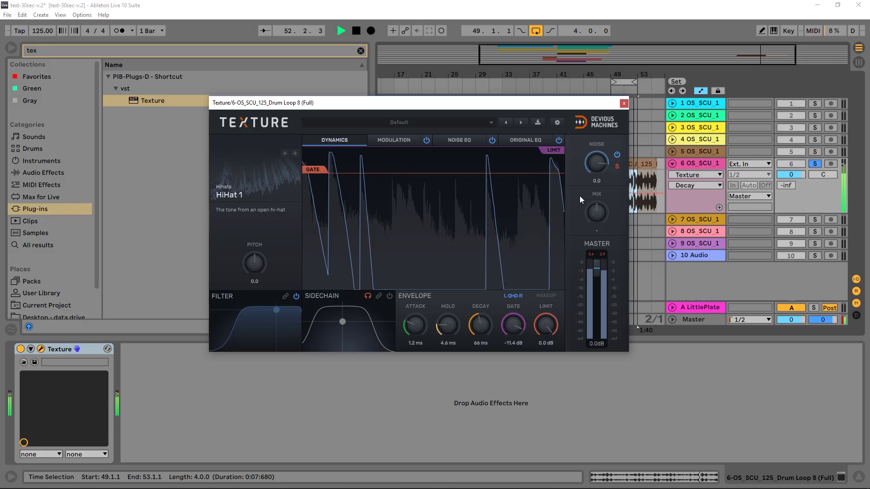
key(space)
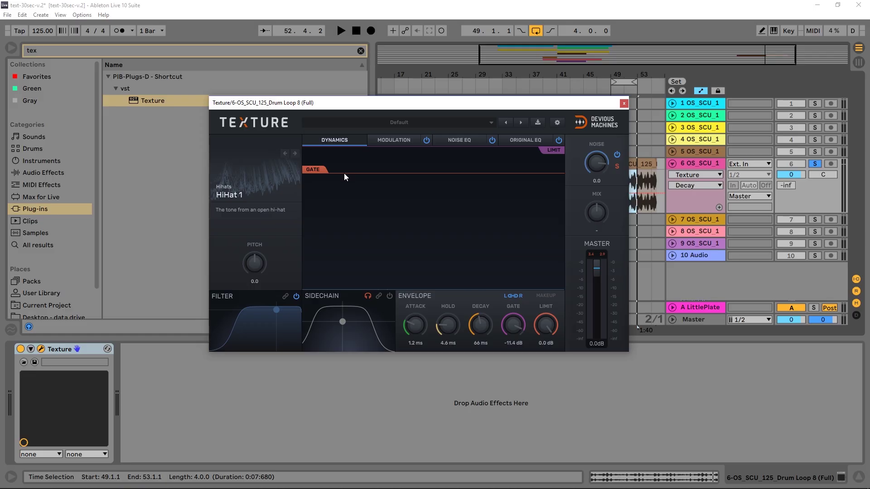
In Texture's modulation settings, try each LFO waveform and settle on sine
click(406, 141)
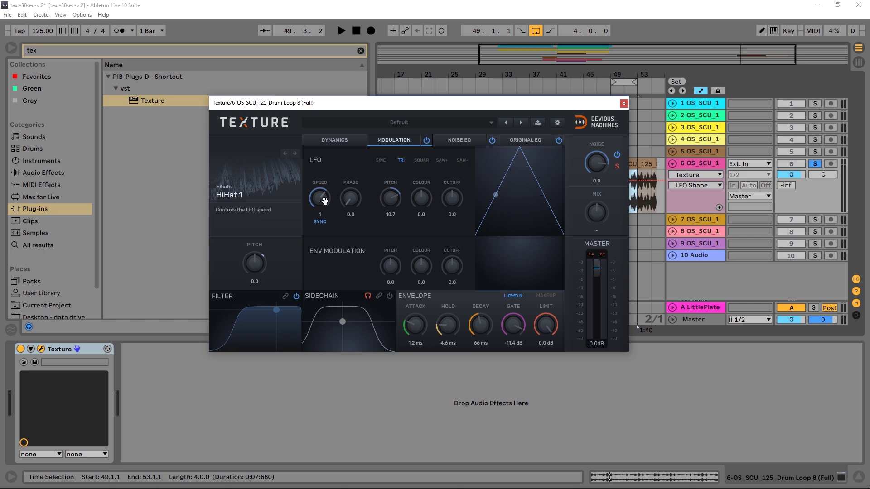
click(383, 159)
click(401, 162)
click(420, 161)
click(443, 161)
click(461, 160)
click(381, 161)
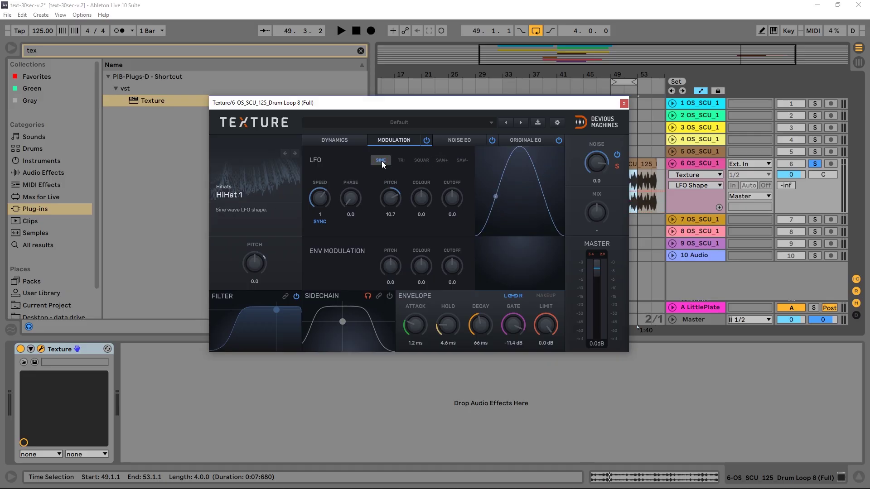
Set LFO pitch modulation to 7.2 and raise the noise pitch to 6.4, auditioning each
mouse_move(389, 198)
mouse_down()
mouse_move(389, 217)
mouse_move(390, 183)
mouse_up()
key(space)
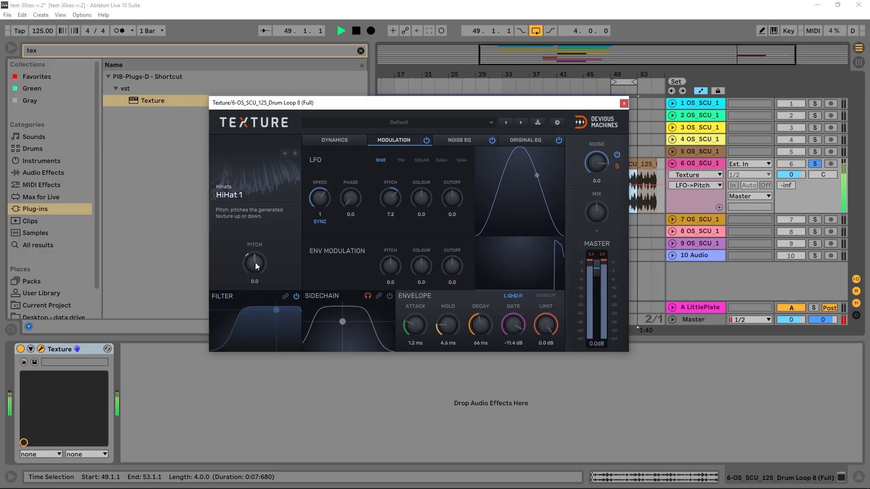
key(space)
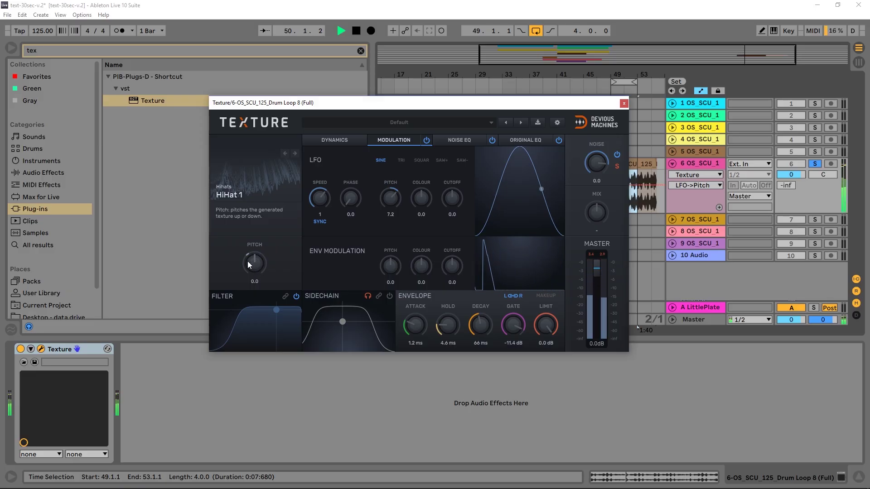
drag(266, 265, 266, 262)
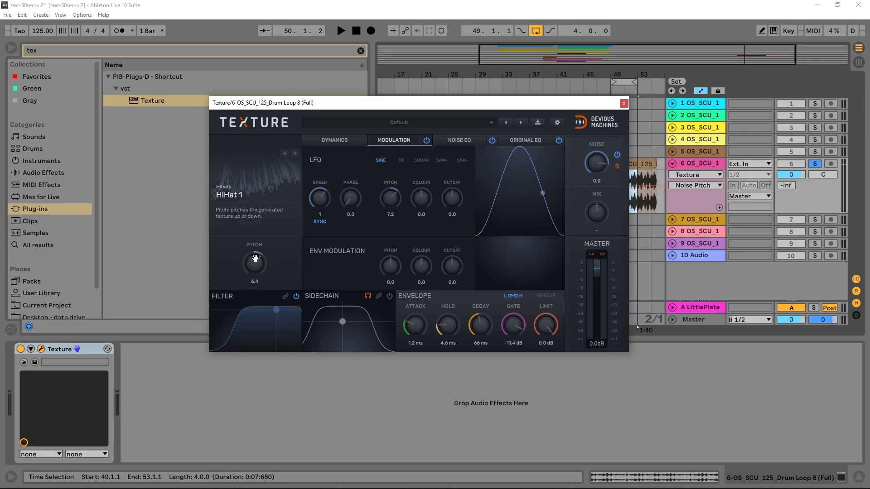
key(space)
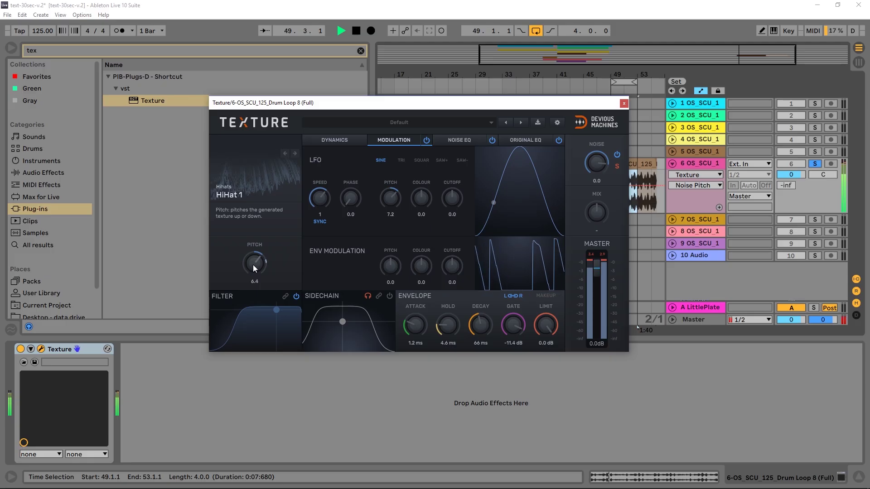
key(space)
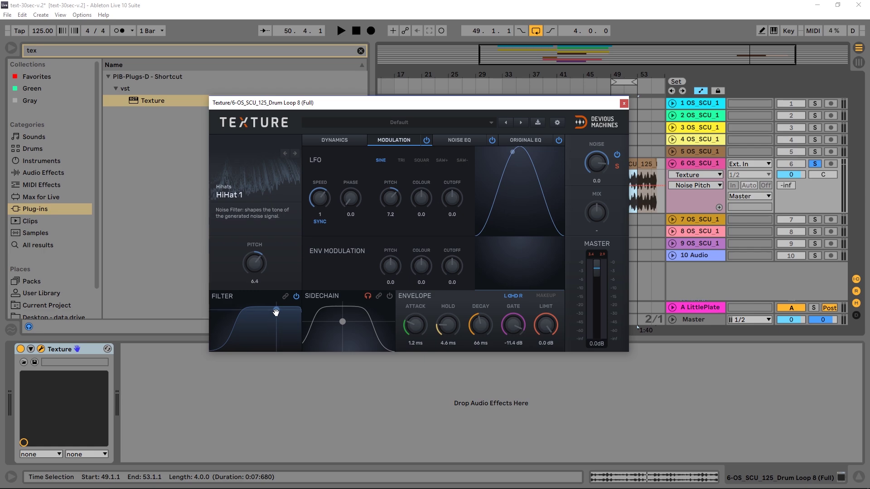
Add LFO cutoff modulation of 0.5 and colour modulation of -0.5
drag(452, 198, 451, 192)
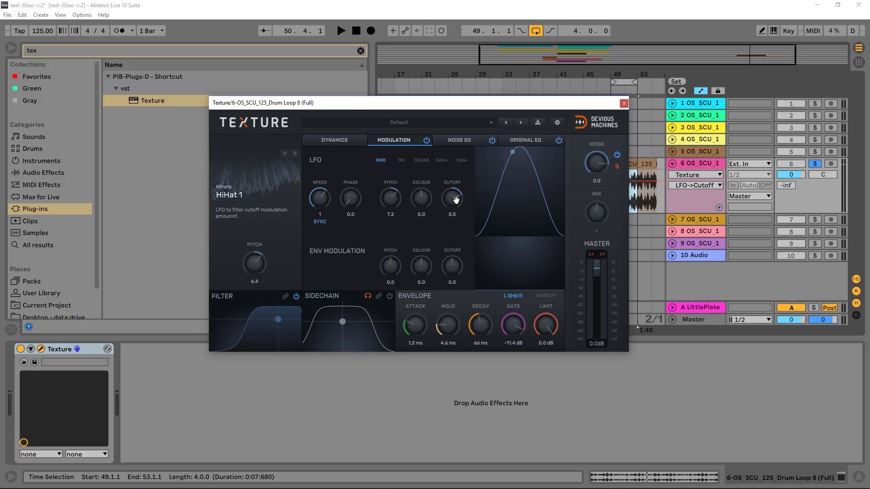
key(space)
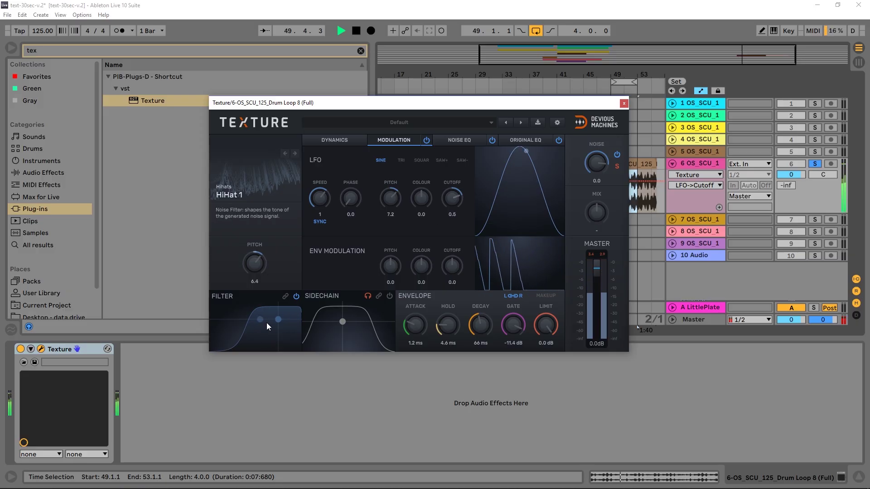
key(space)
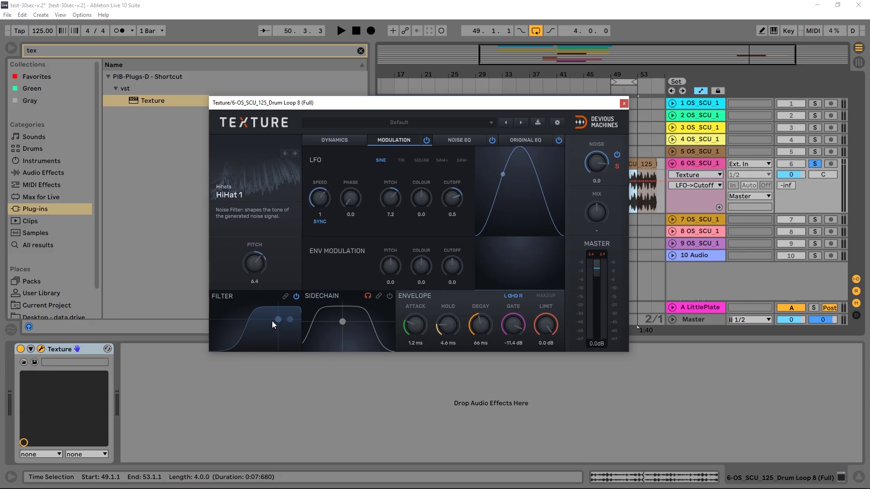
drag(421, 202, 421, 212)
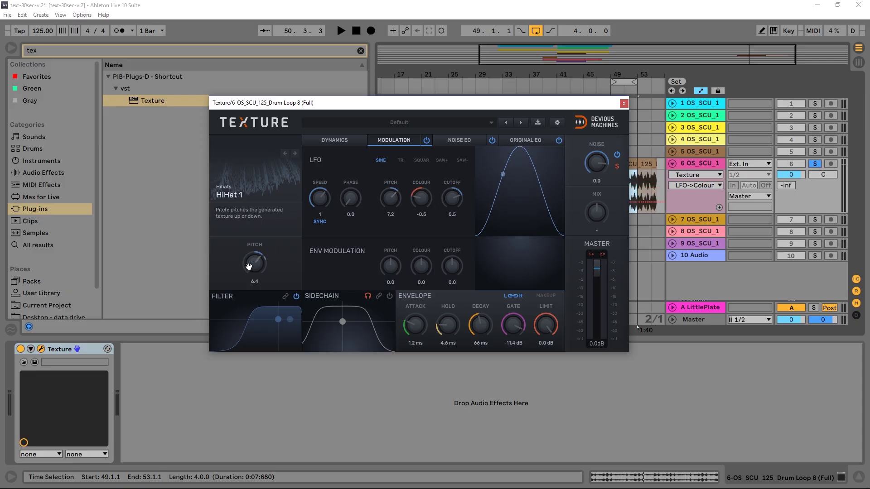
Try several noise source presets and load Modular7
click(240, 181)
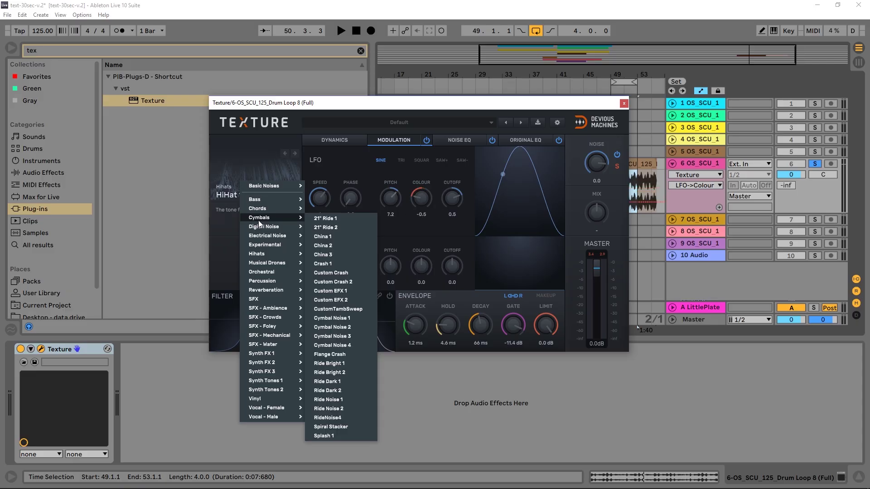
click(319, 254)
click(240, 169)
click(356, 276)
click(241, 172)
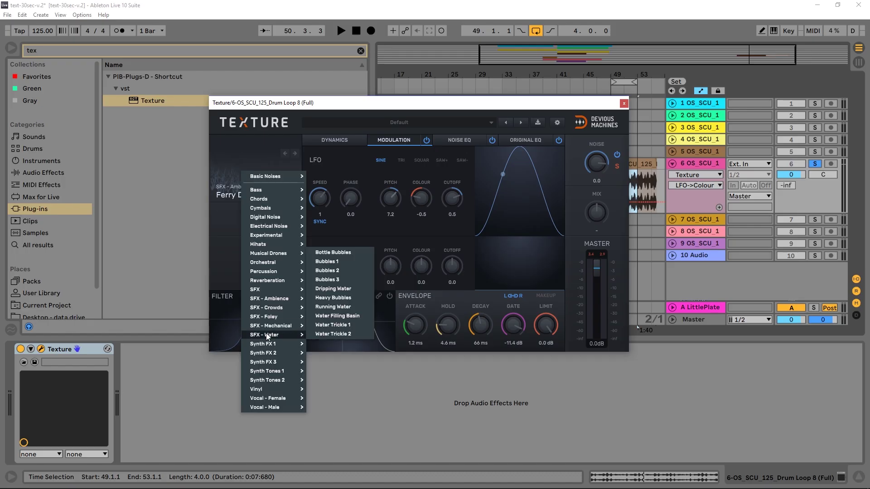
click(336, 294)
Raise LFO colour modulation and lower the noise colour to 64% while auditioning
drag(422, 198, 422, 183)
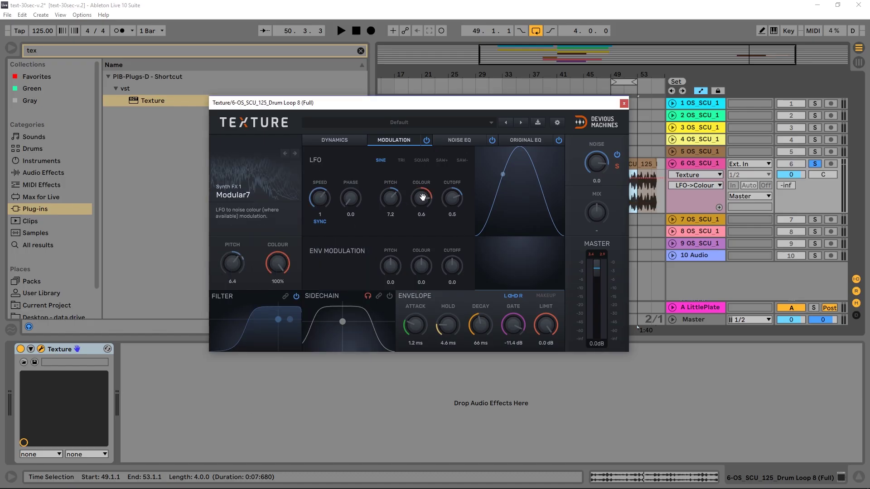
key(space)
drag(287, 250, 287, 261)
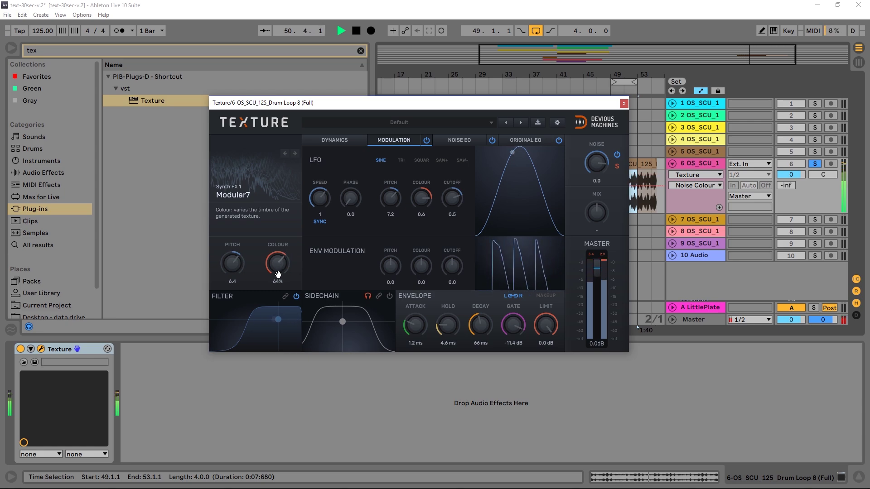
key(space)
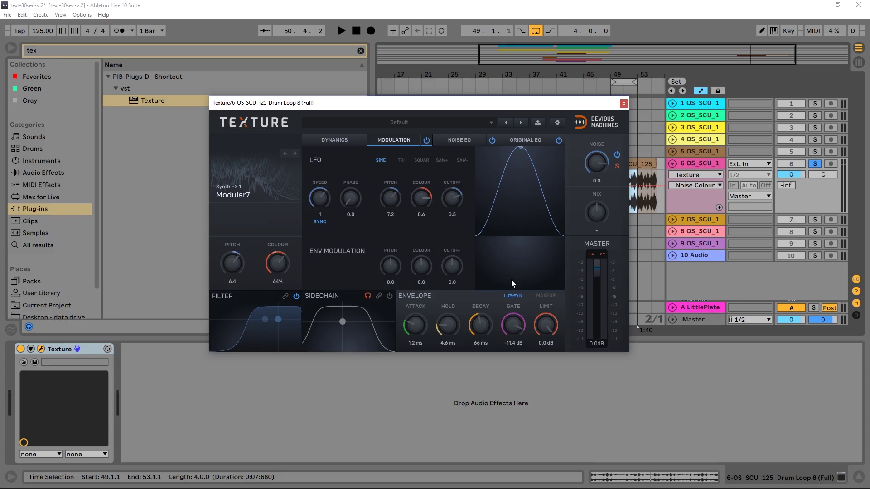
Add envelope modulation, then reset the LFO pitch, colour, cutoff and envelope pitch, colour amounts to zero
key(space)
drag(390, 266, 452, 259)
double_click(421, 198)
double_click(452, 197)
double_click(390, 197)
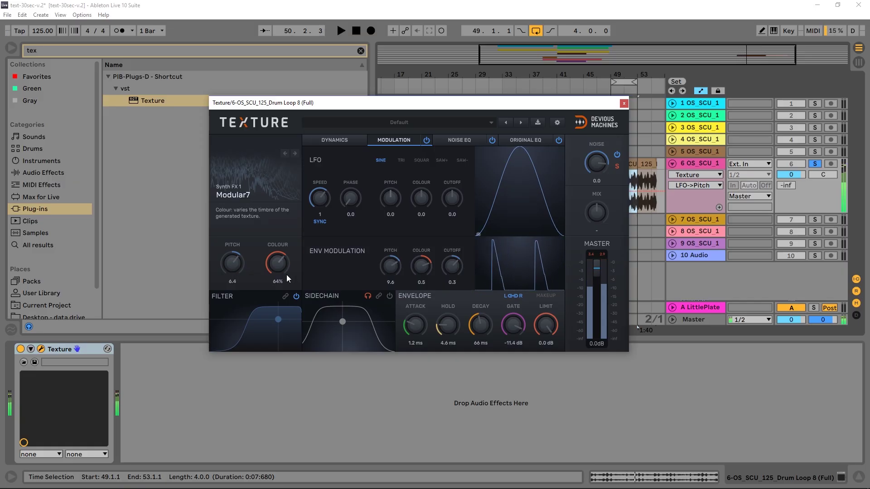
key(space)
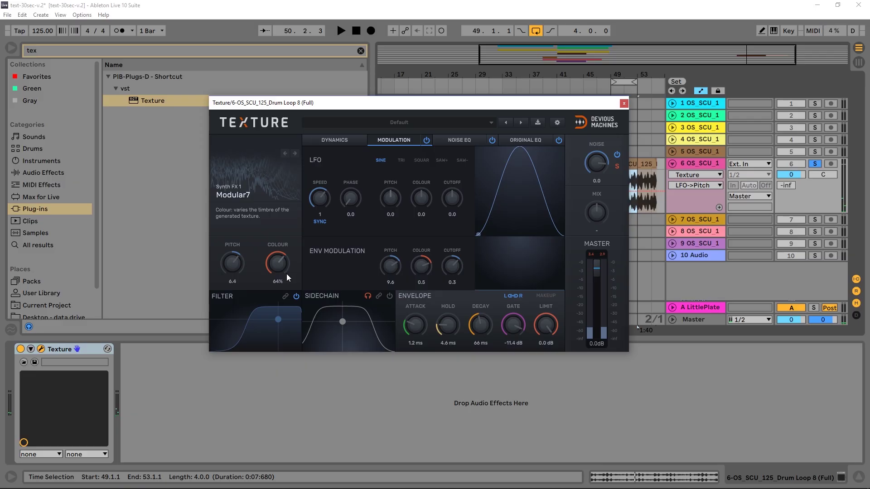
double_click(389, 270)
double_click(421, 266)
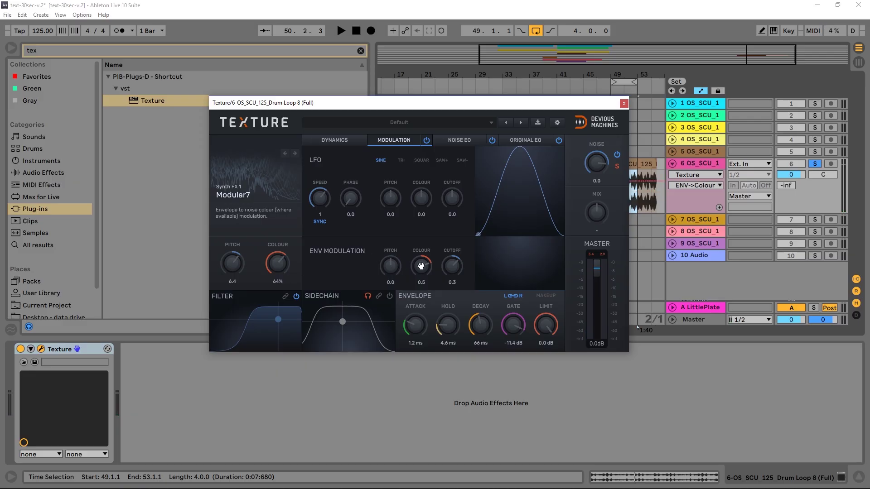
Enable noise EQ bands 1 and 2, making band 2 a peaking cut near 668 Hz
click(459, 140)
double_click(390, 218)
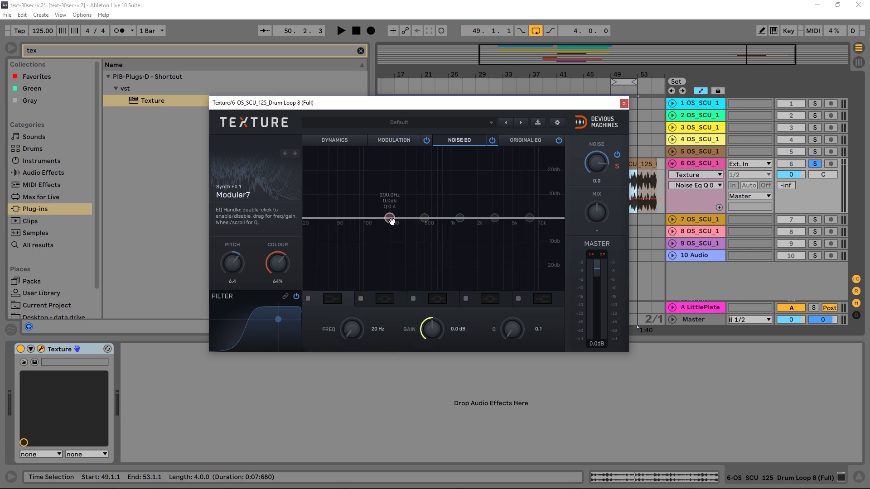
double_click(425, 218)
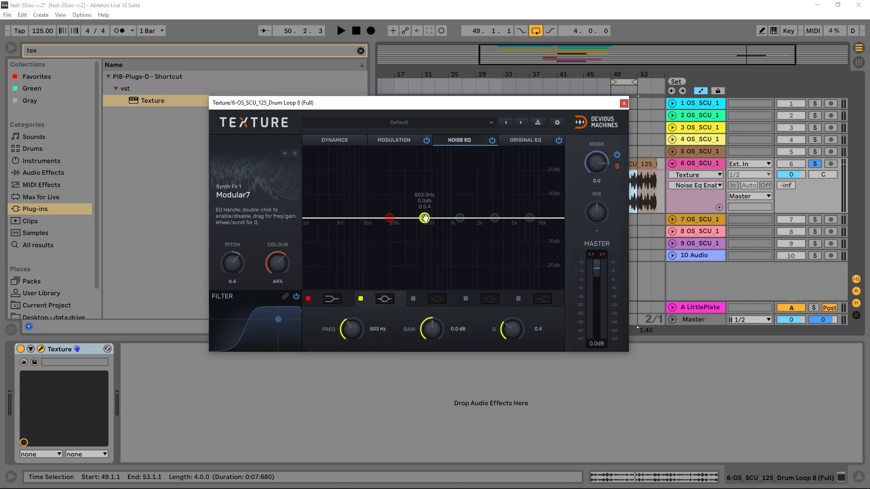
click(384, 299)
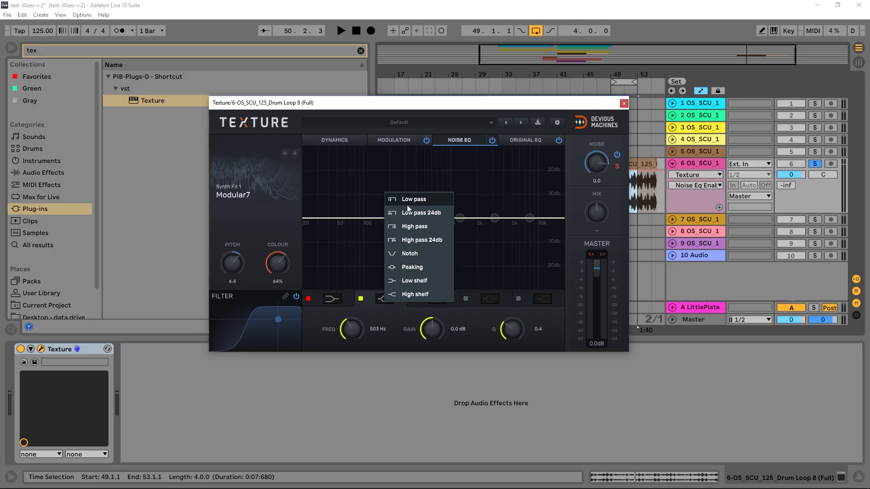
click(410, 267)
mouse_move(432, 329)
mouse_down()
mouse_move(432, 313)
mouse_move(432, 329)
mouse_up()
drag(423, 219, 426, 254)
Turn band 2 into a boost near 500 Hz, then disable it
scroll(426, 254, up, 5)
scroll(426, 254, down, 2)
scroll(426, 254, up, 6)
scroll(427, 255, up, 2)
drag(426, 255, 425, 197)
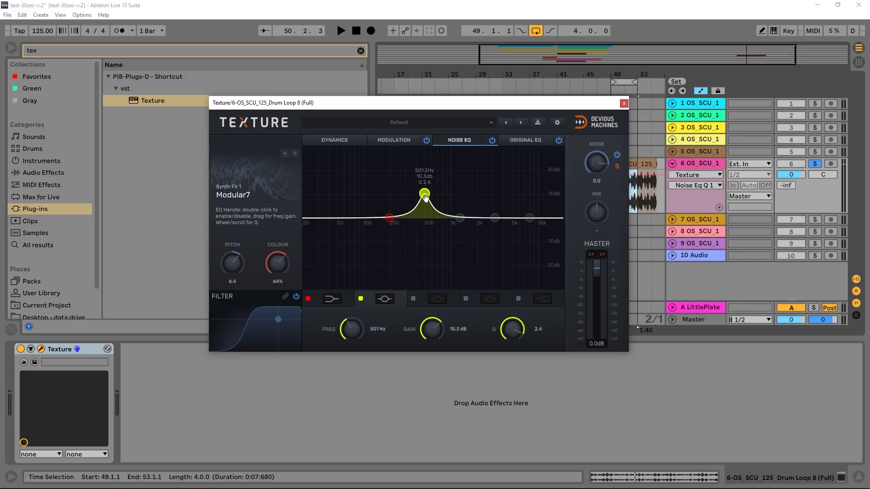
double_click(425, 196)
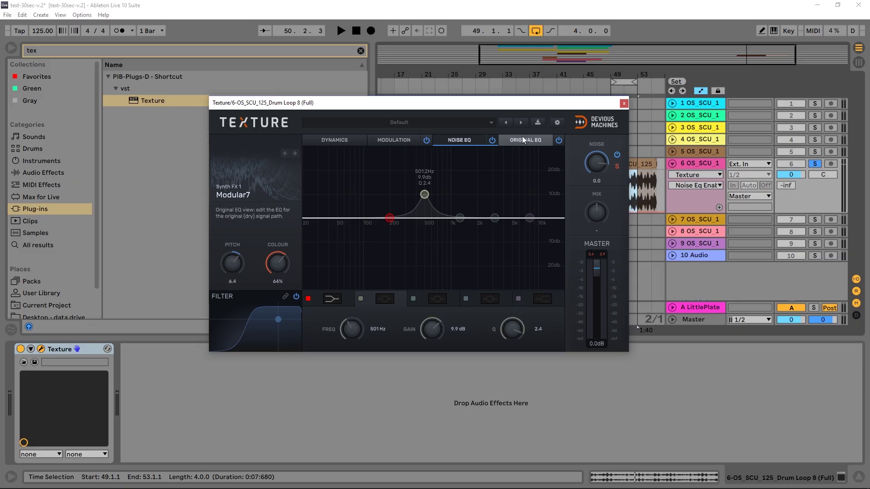
View the original signal's EQ, close Texture, and delete the Drum Loop 8 track
click(523, 139)
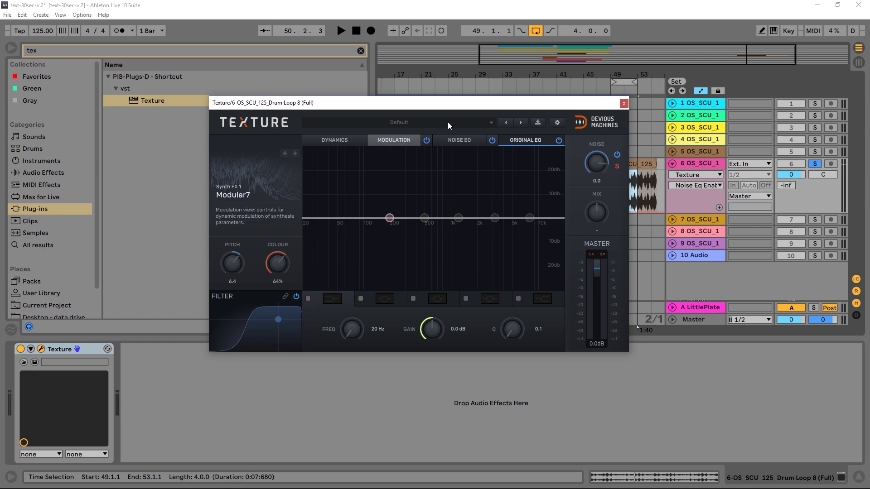
click(624, 104)
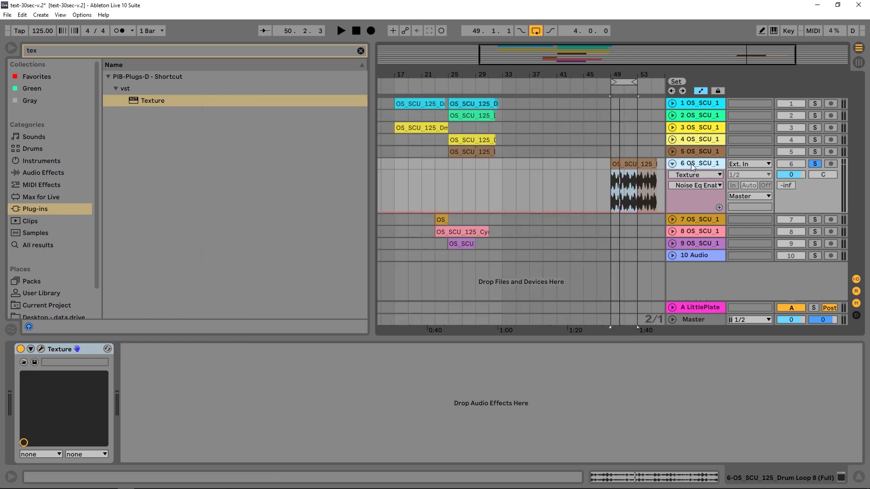
key(Delete)
Zoom out the arrangement and delete the empty 9 Audio track
key(minus)
key(minus)
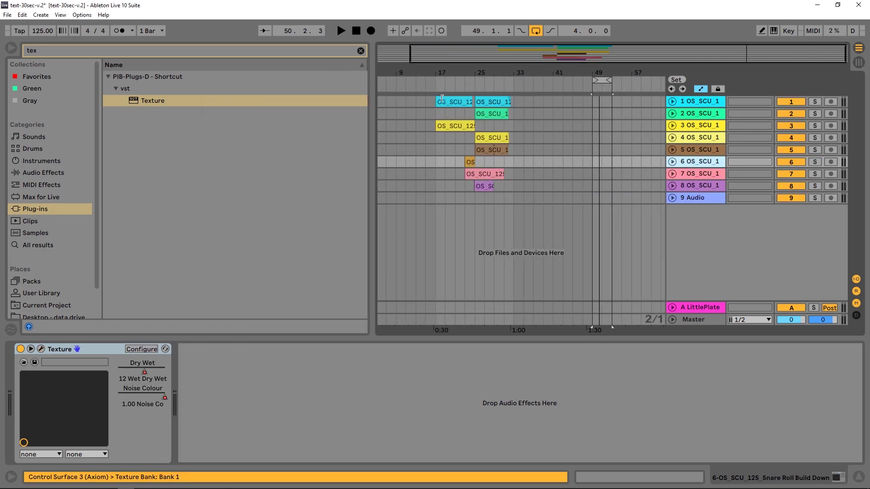
click(433, 127)
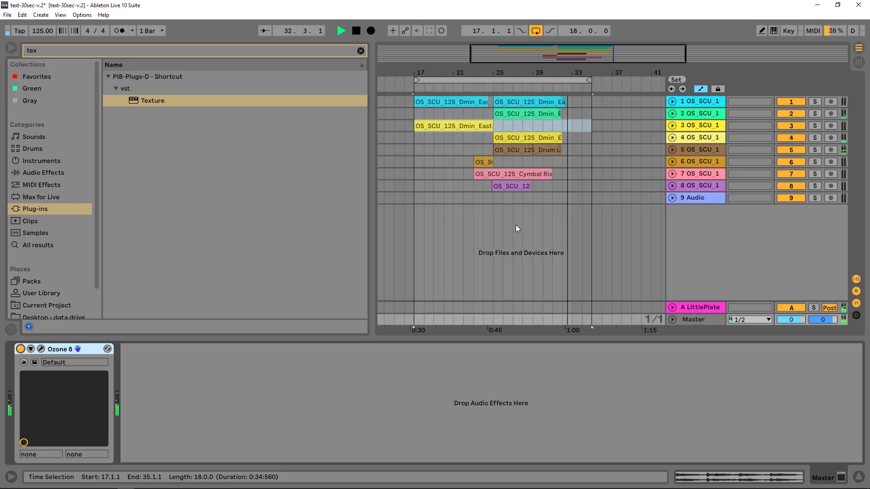
click(687, 197)
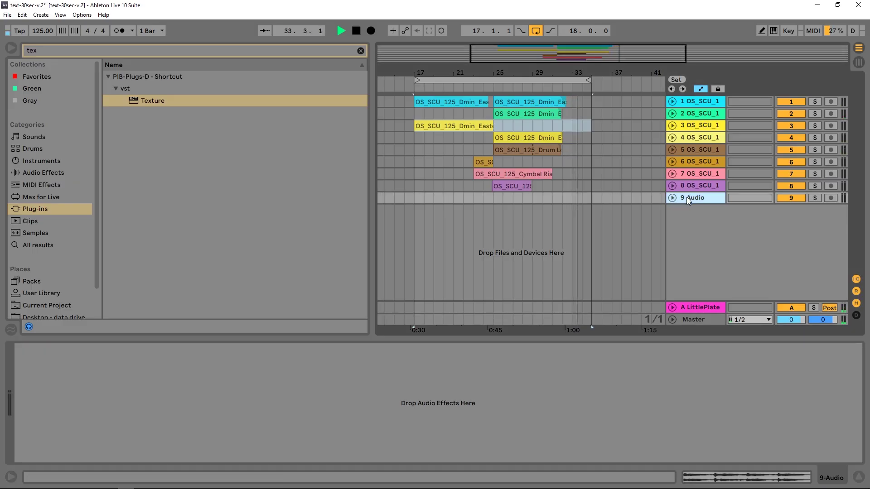
key(Delete)
key(space)
Solo only the Cymbal Riser track and unfold its Texture Dry Wet and Noise Colour lanes
click(671, 185)
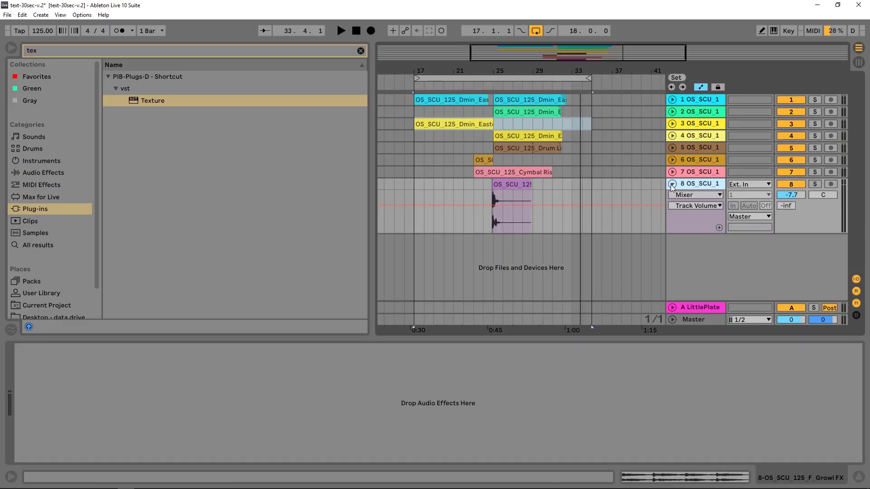
click(814, 184)
click(492, 216)
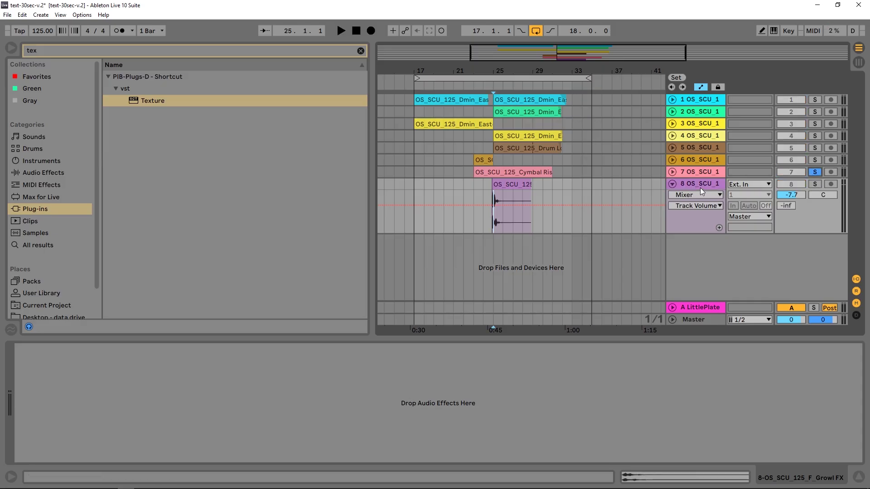
click(670, 183)
click(671, 175)
scroll(474, 241, down, 2)
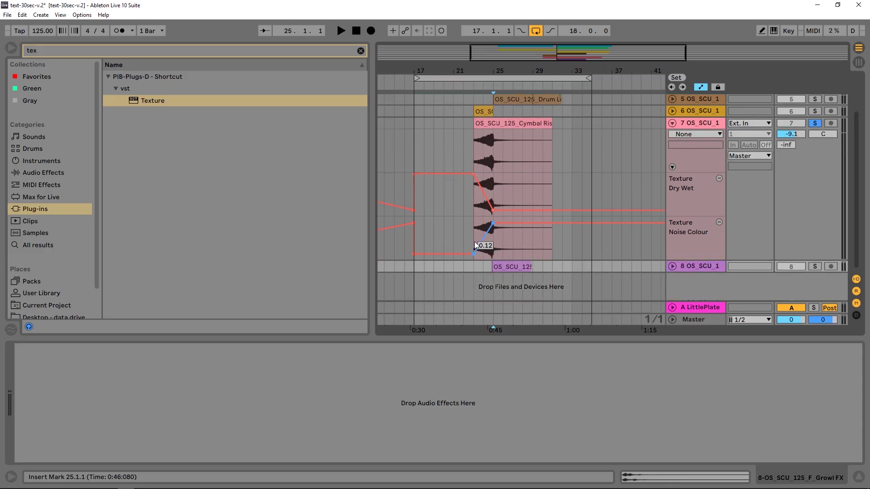
click(474, 192)
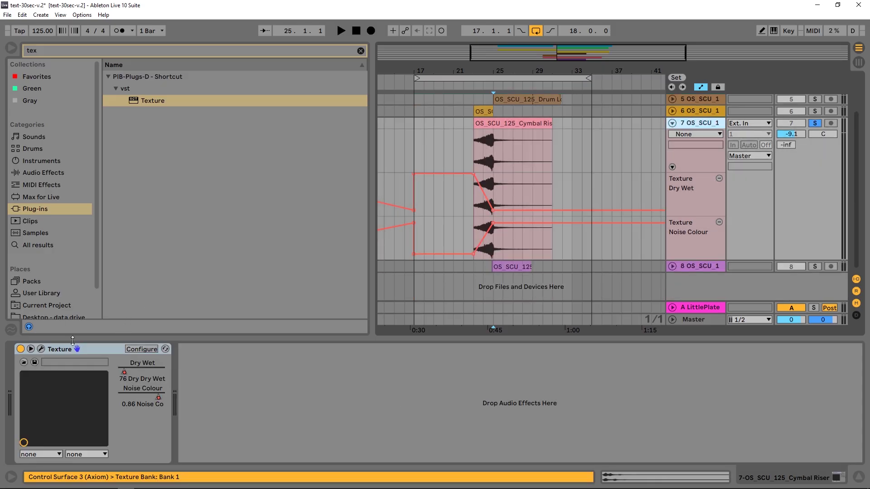
click(21, 348)
click(472, 199)
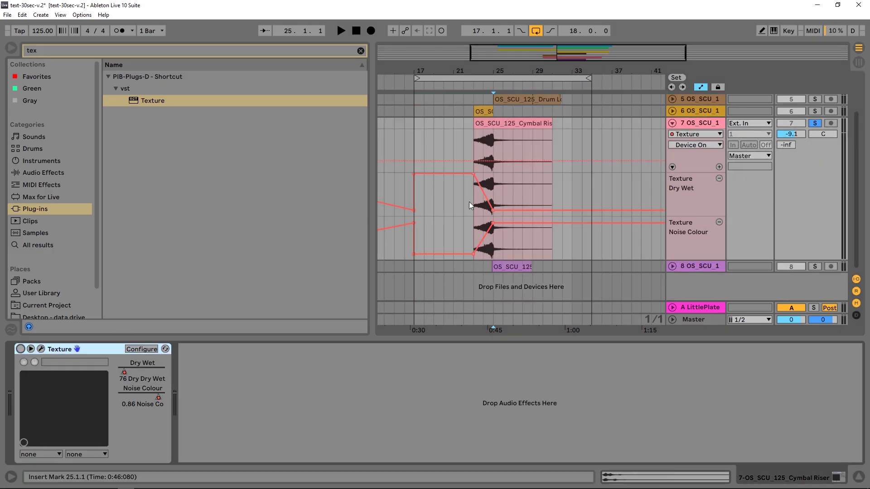
key(space)
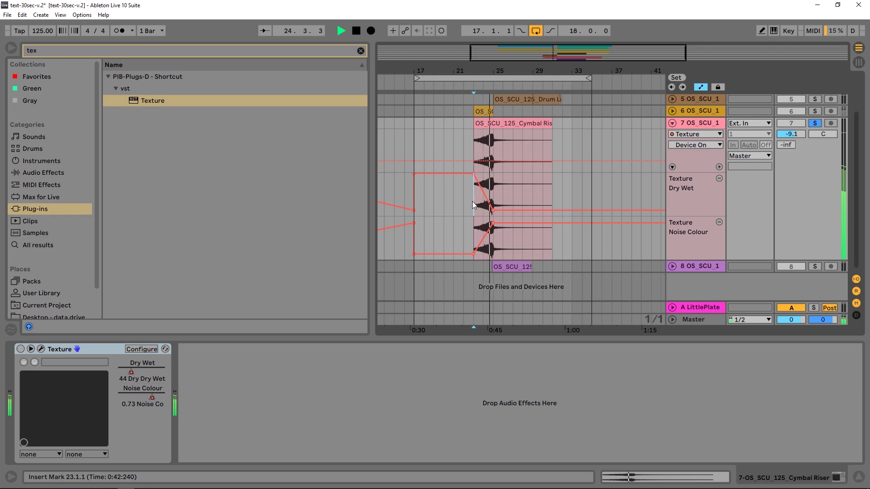
click(40, 349)
click(20, 349)
drag(263, 75, 282, 80)
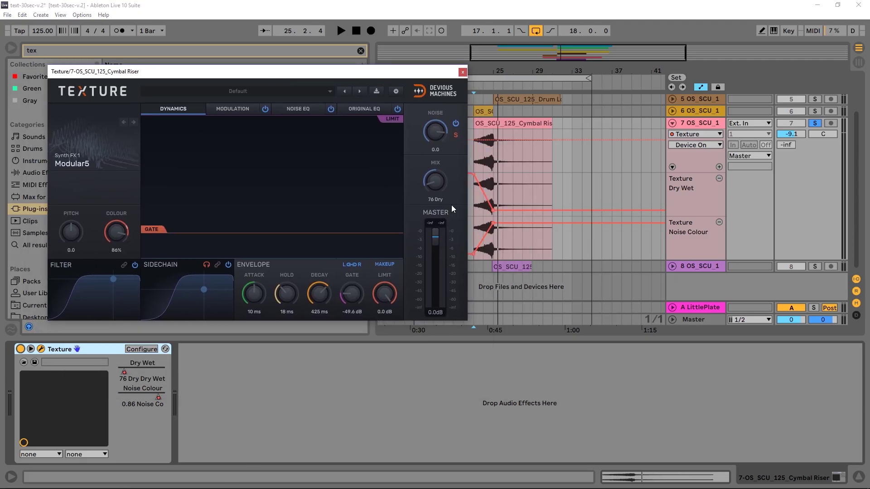
click(472, 199)
key(space)
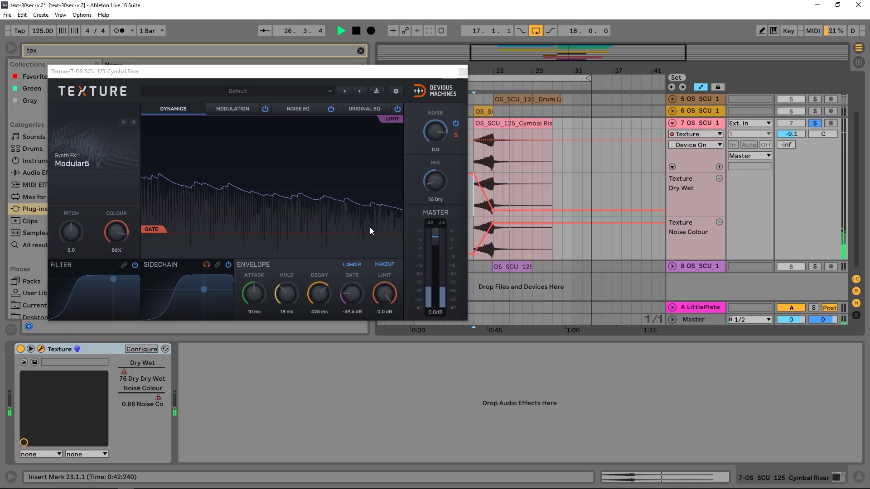
key(space)
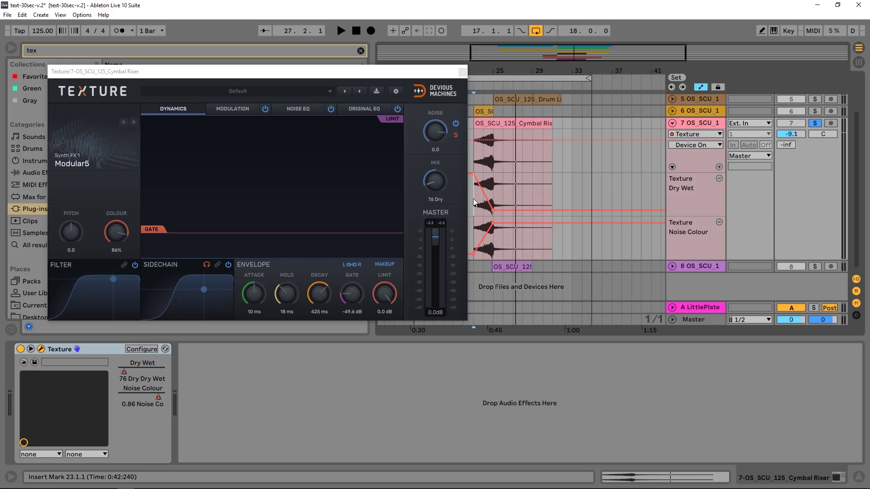
key(space)
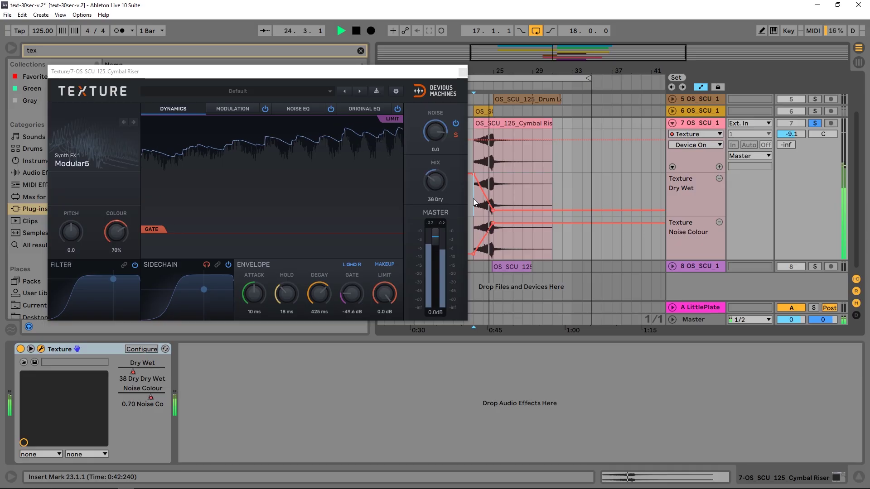
key(space)
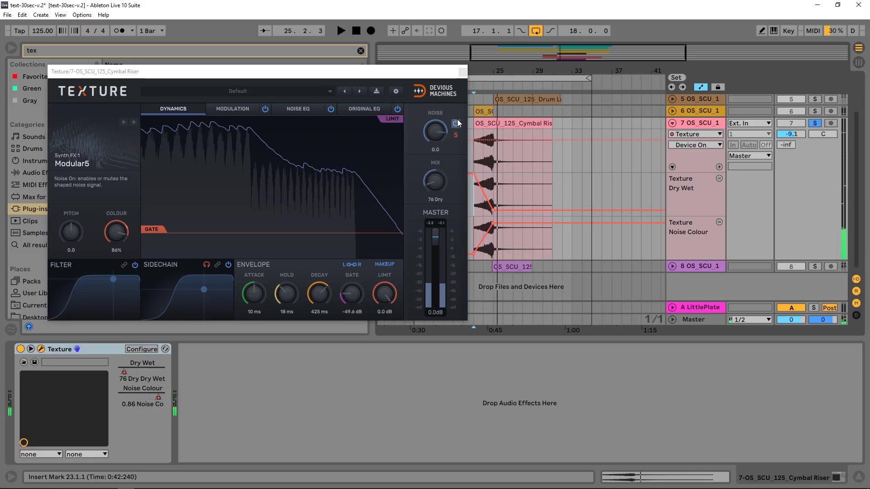
key(space)
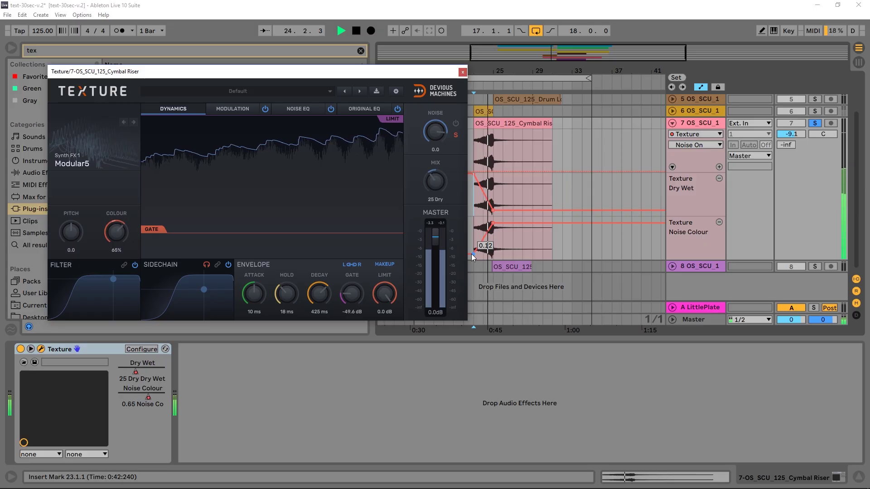
key(space)
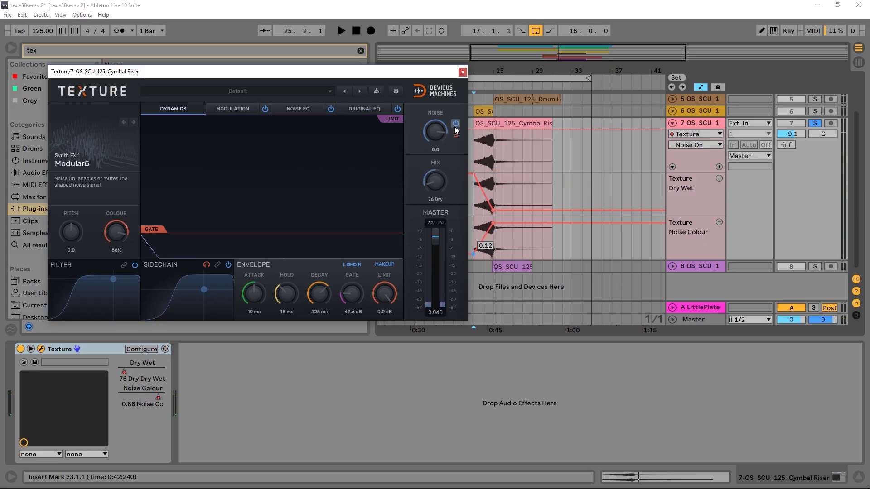
click(462, 73)
scroll(635, 177, up, 3)
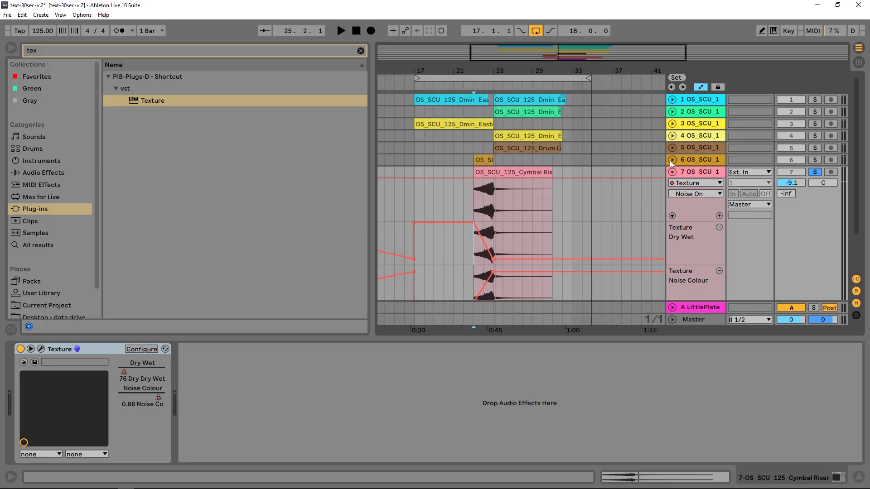
Audition the Snare Roll track from bar 23, shifting the Texture window aside, then close it
click(478, 177)
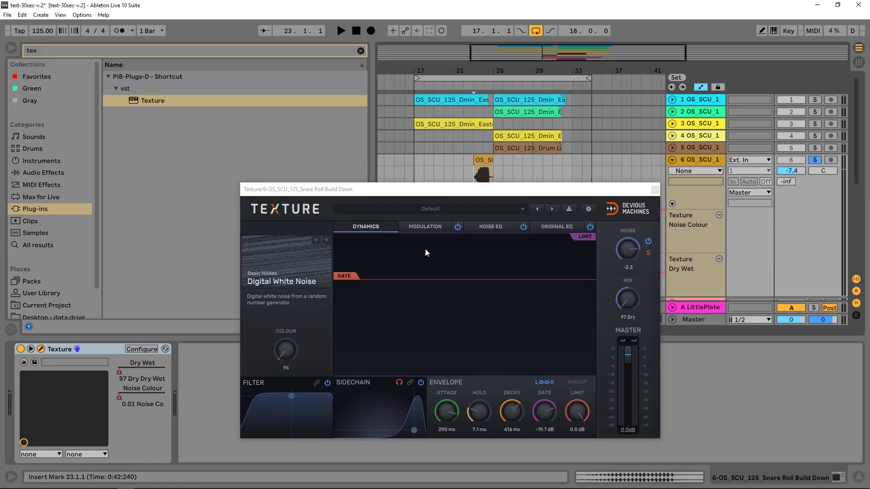
key(space)
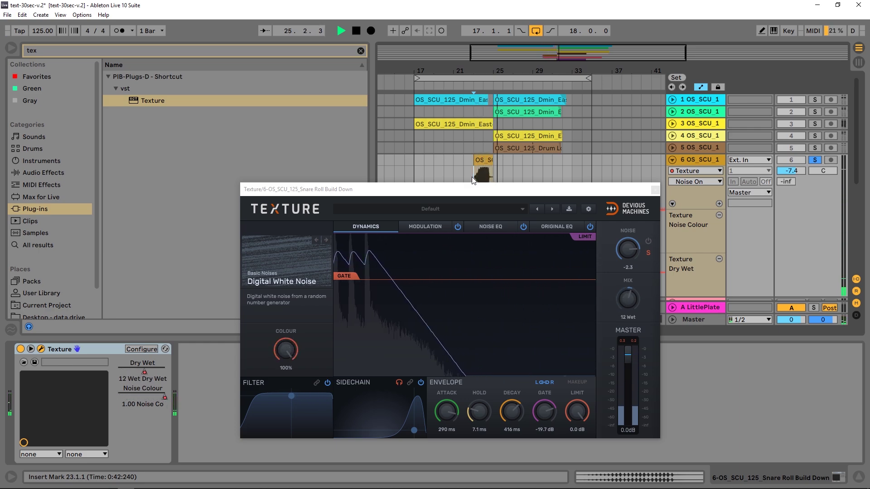
key(space)
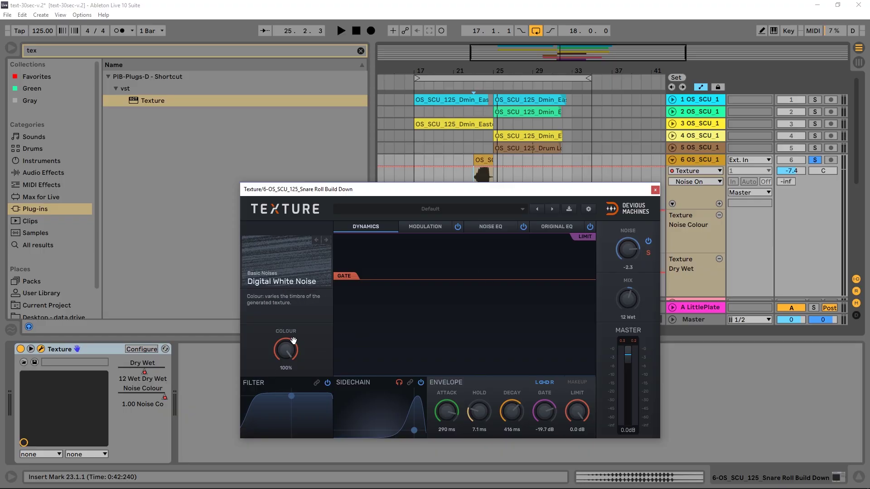
drag(360, 188, 437, 319)
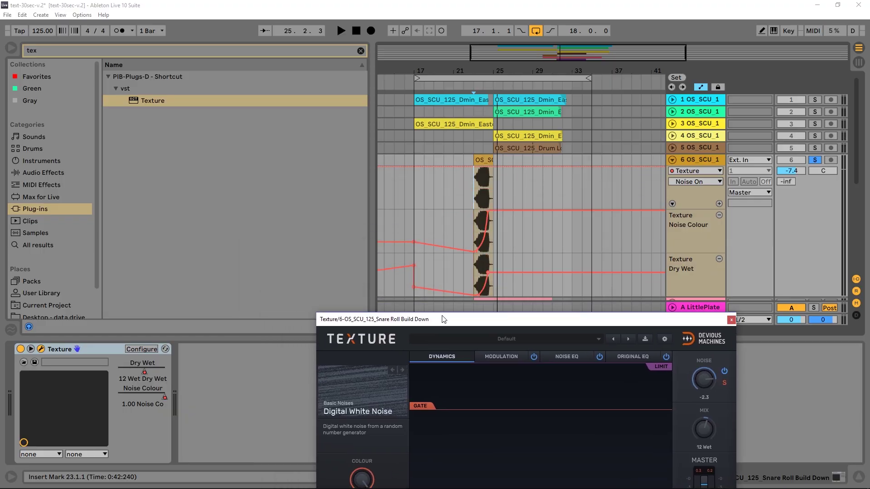
drag(604, 319, 555, 115)
key(space)
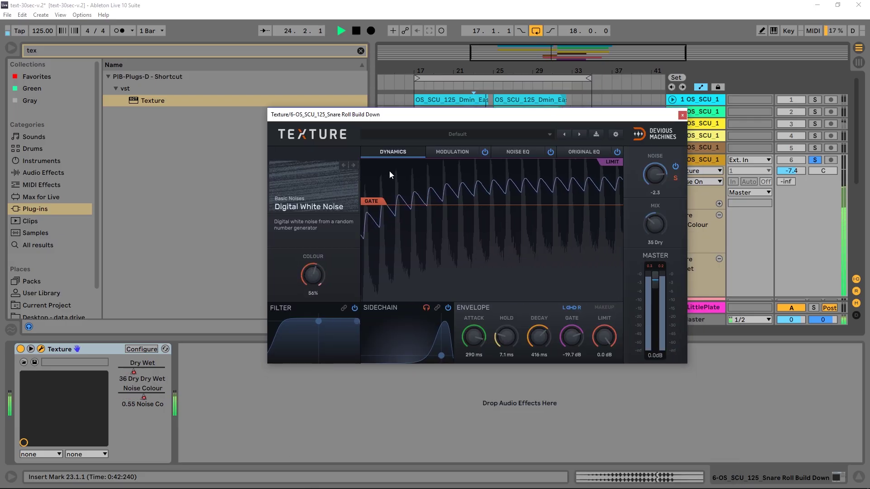
key(space)
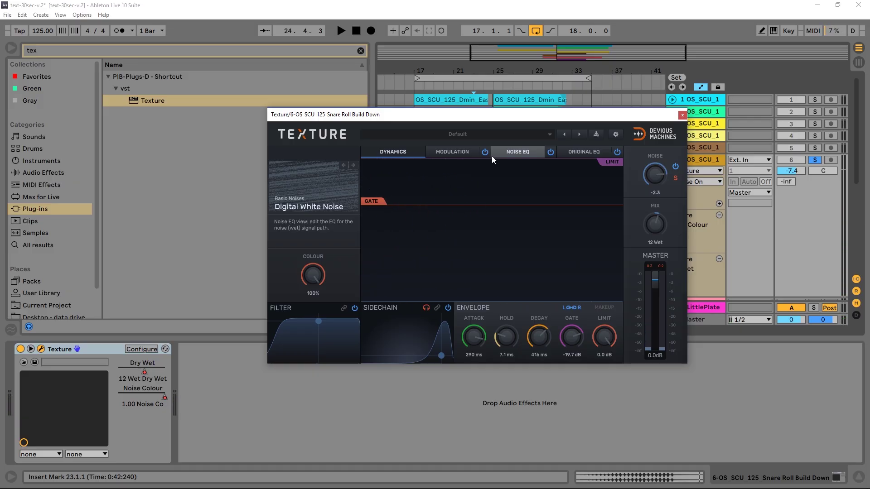
click(679, 116)
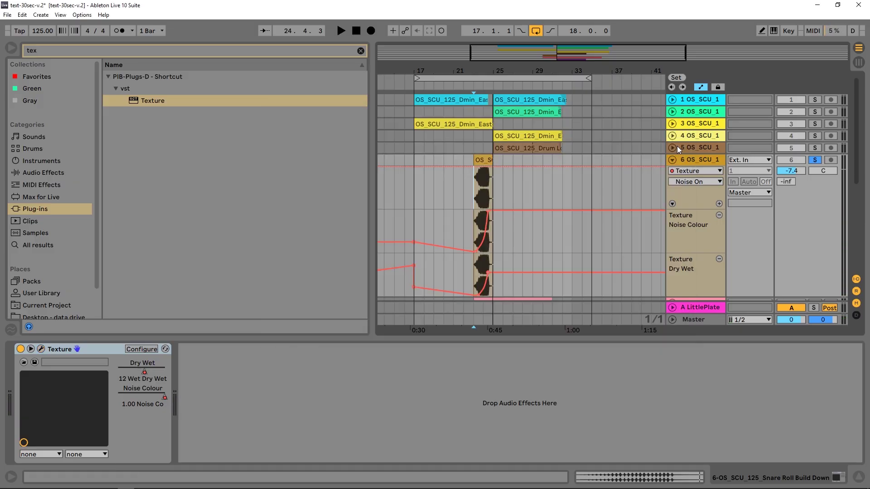
Unfold and solo track 5, play from bar 25, and open its Texture plugin window
click(672, 160)
click(671, 147)
click(496, 171)
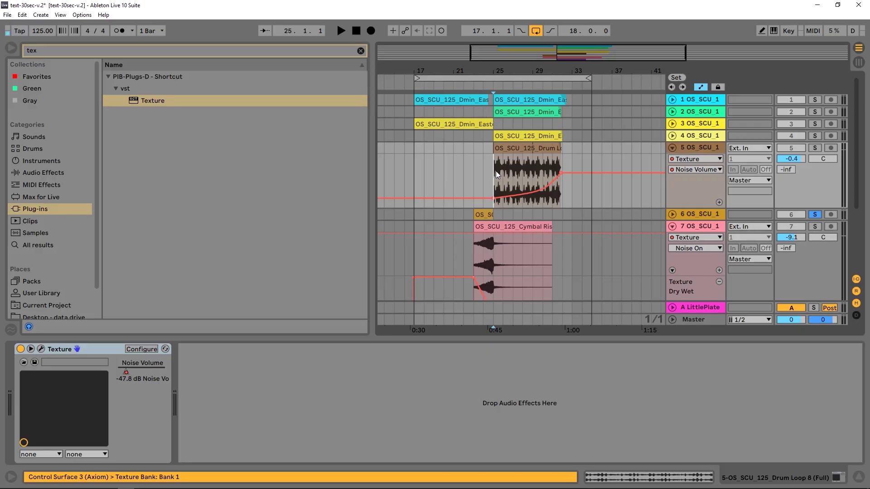
click(815, 148)
key(space)
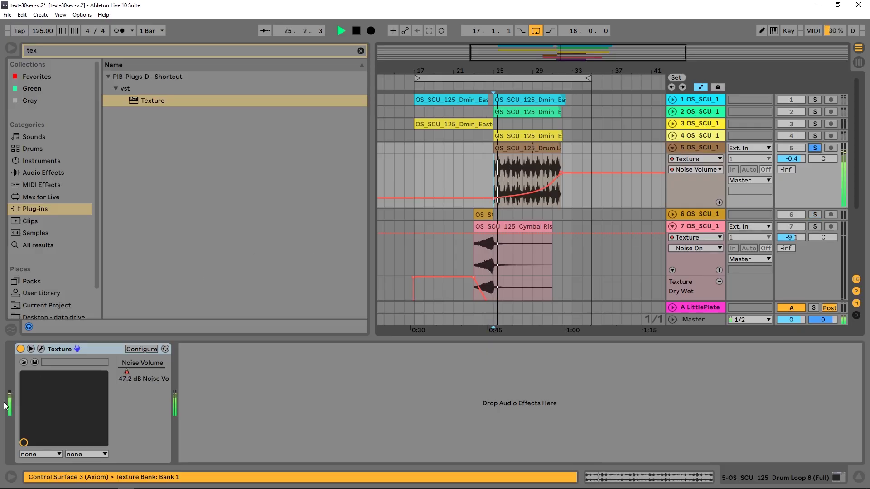
click(40, 349)
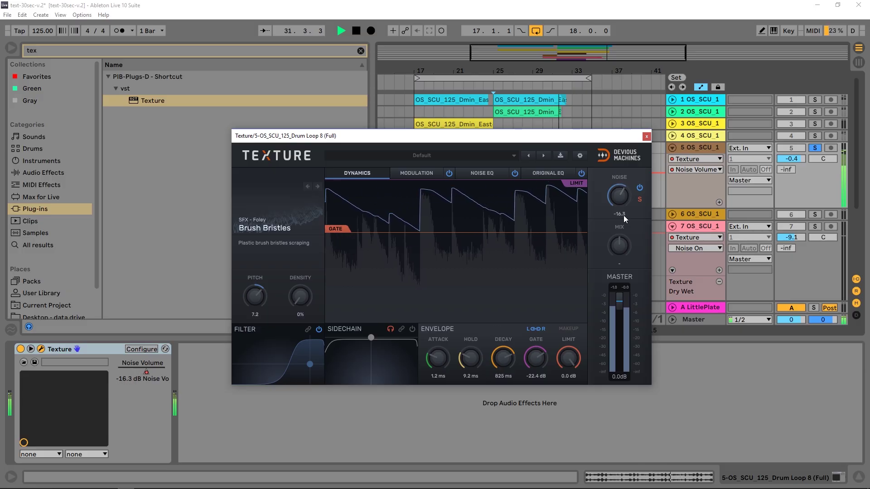
key(space)
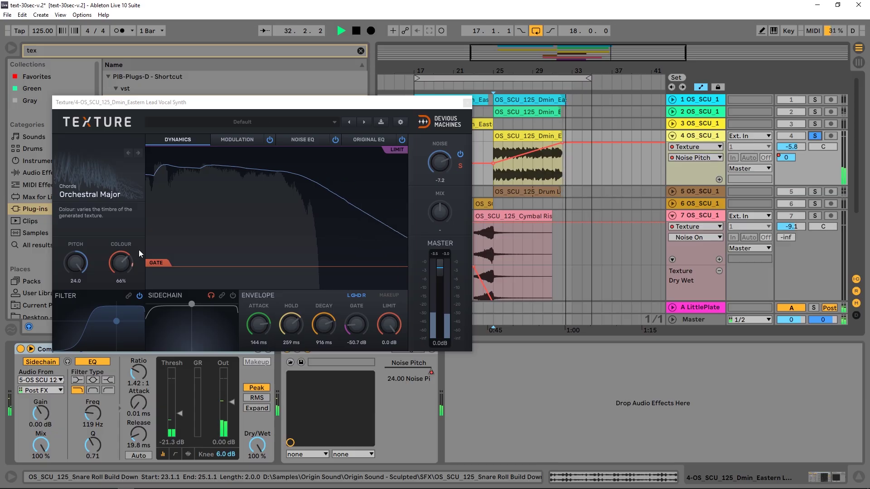
Show Texture's modulation settings and resume playback from bar 25
key(space)
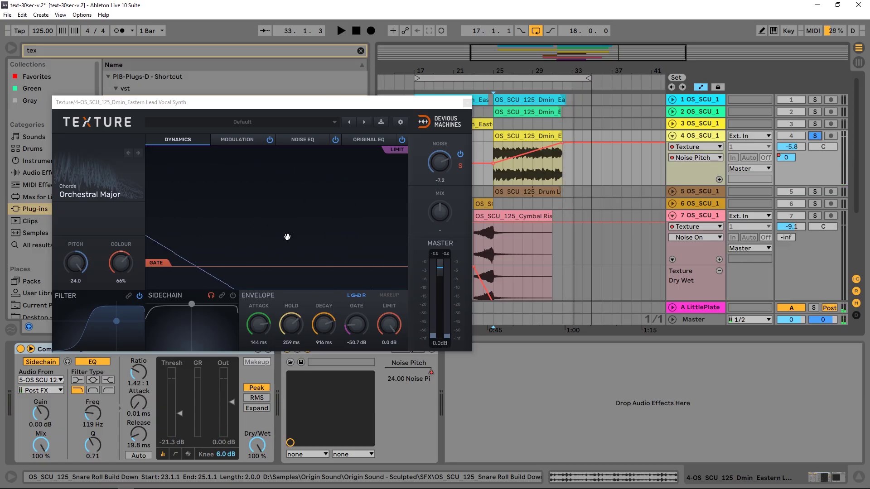
click(237, 139)
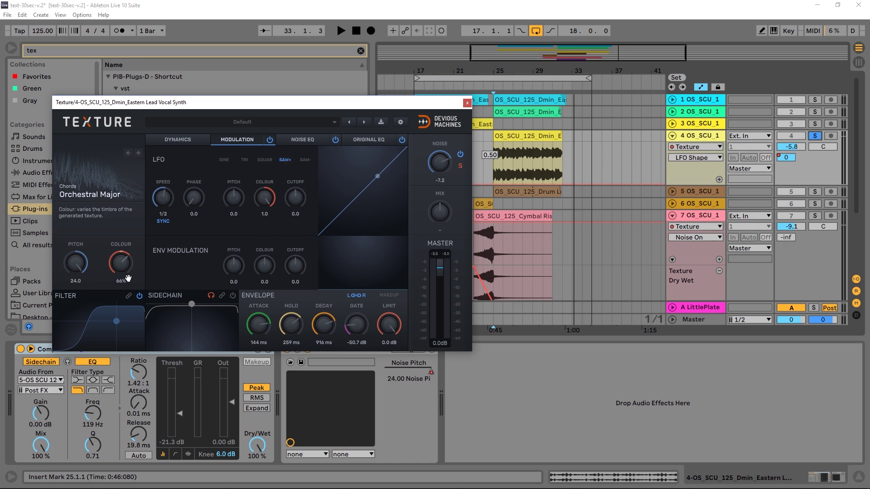
key(space)
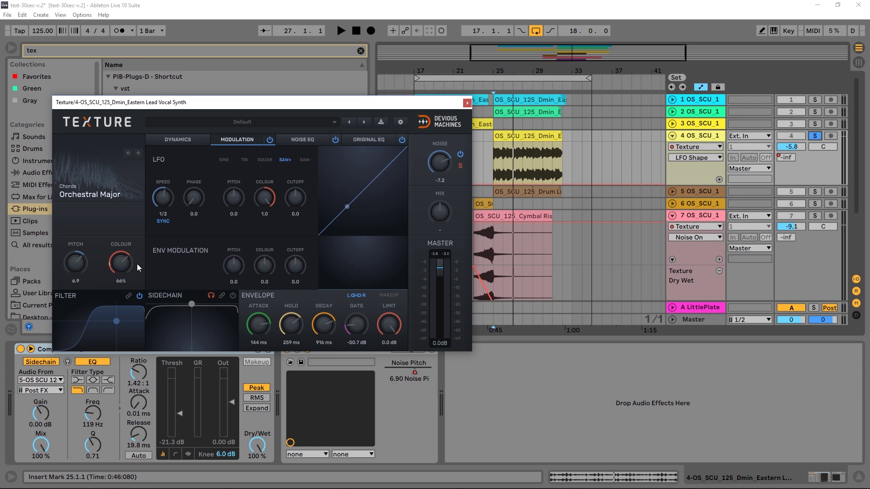
Close the Texture window, fold track 4 and unfold track 3's Gate Threshold lane
key(ctrl+alt+p)
click(672, 135)
click(672, 124)
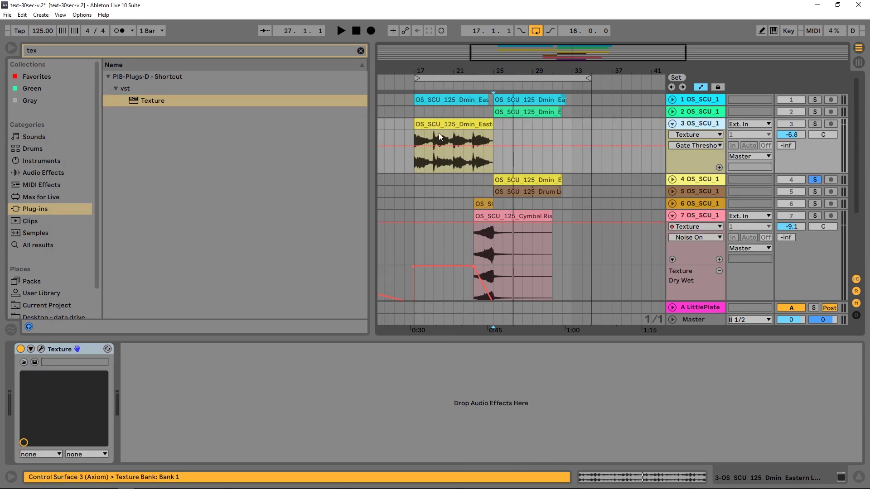
Solo track 3 at bar 17, open its Texture window beside the waveform, and audition the flute
click(423, 121)
click(814, 124)
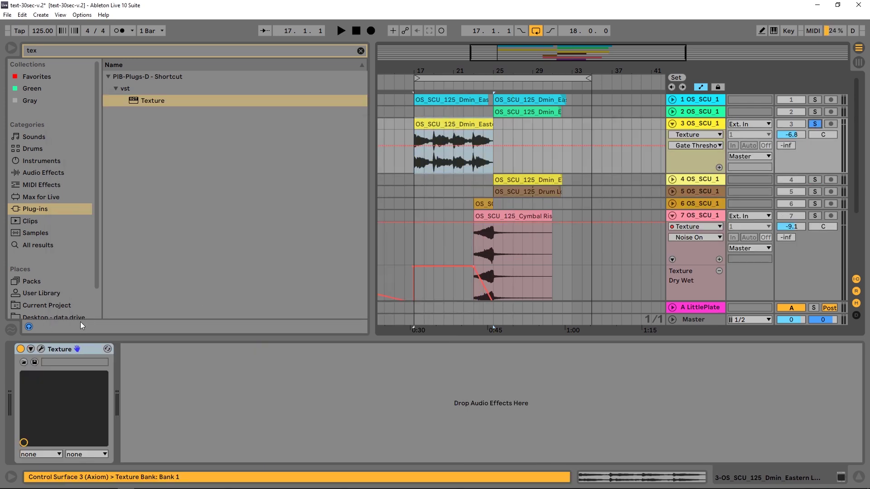
click(41, 348)
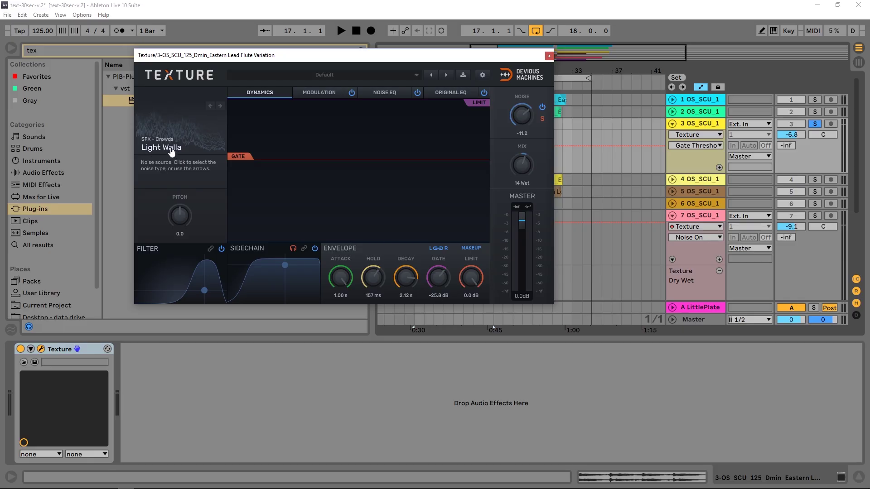
drag(275, 56, 348, 135)
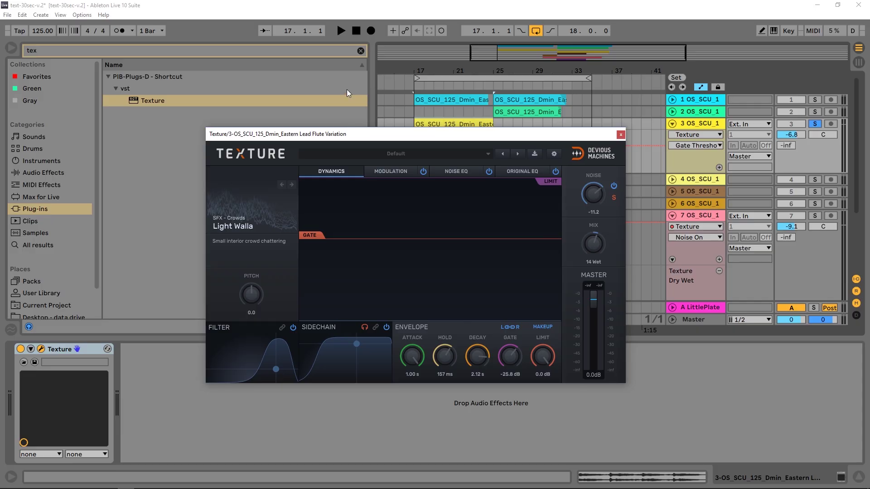
drag(532, 135, 542, 163)
click(422, 149)
key(space)
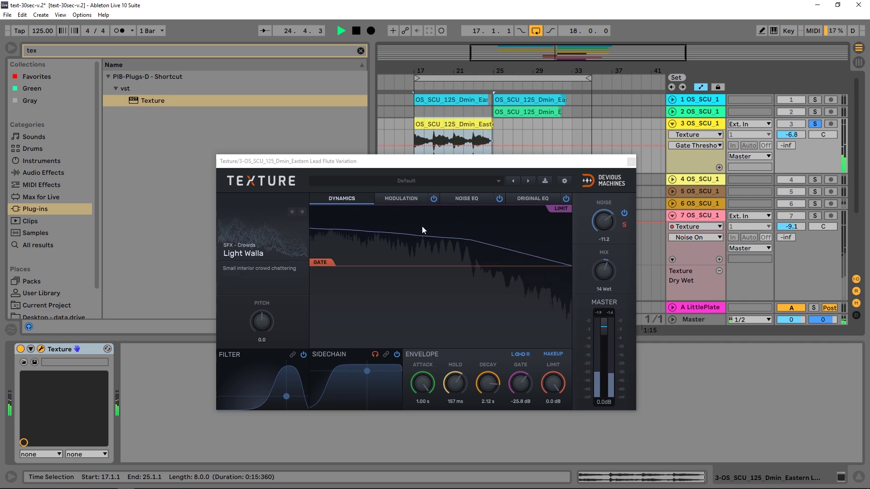
key(space)
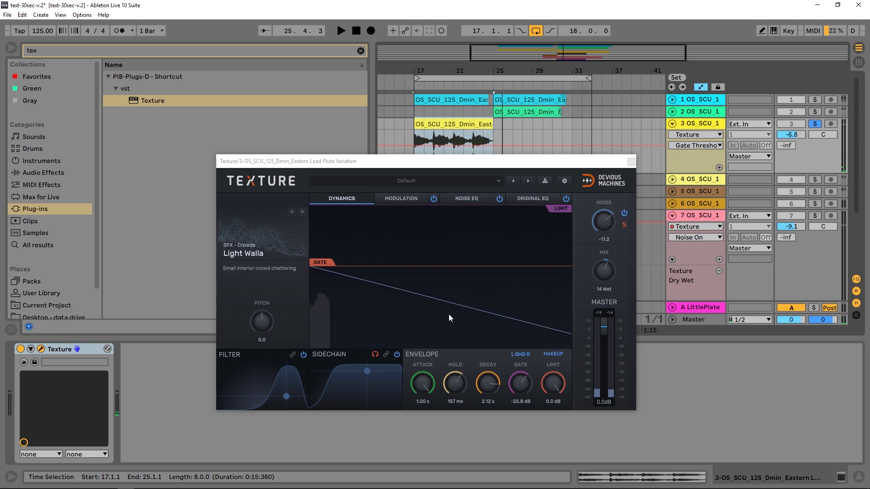